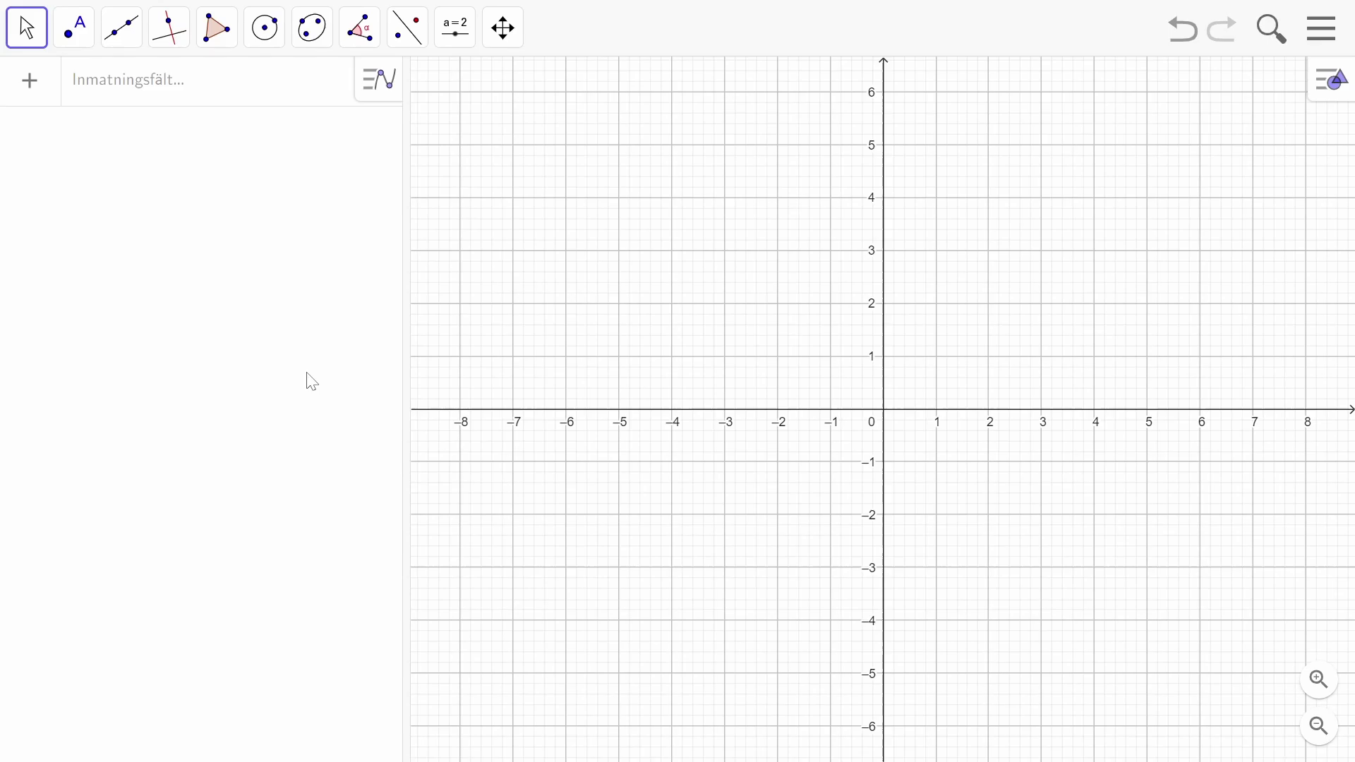
Enter f(x) = sqrt(4-x^2) and g = Integral(f), giving 2 sin⁻¹(½x) + ½x√(−x²+4).
{"action": "left_click", "coordinate": [313, 353]}
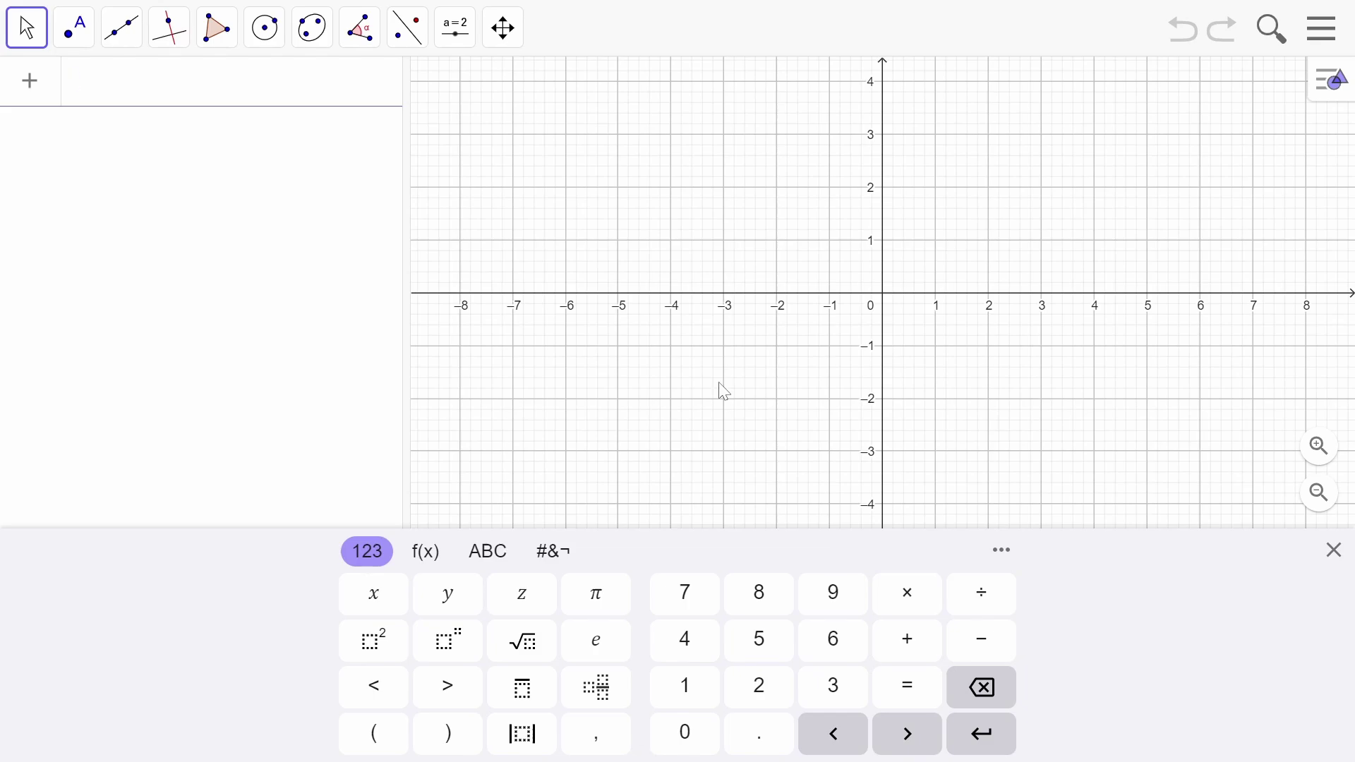
{"action": "type", "text": "sqrt(4-x^2)"}
{"action": "key", "text": "Return"}
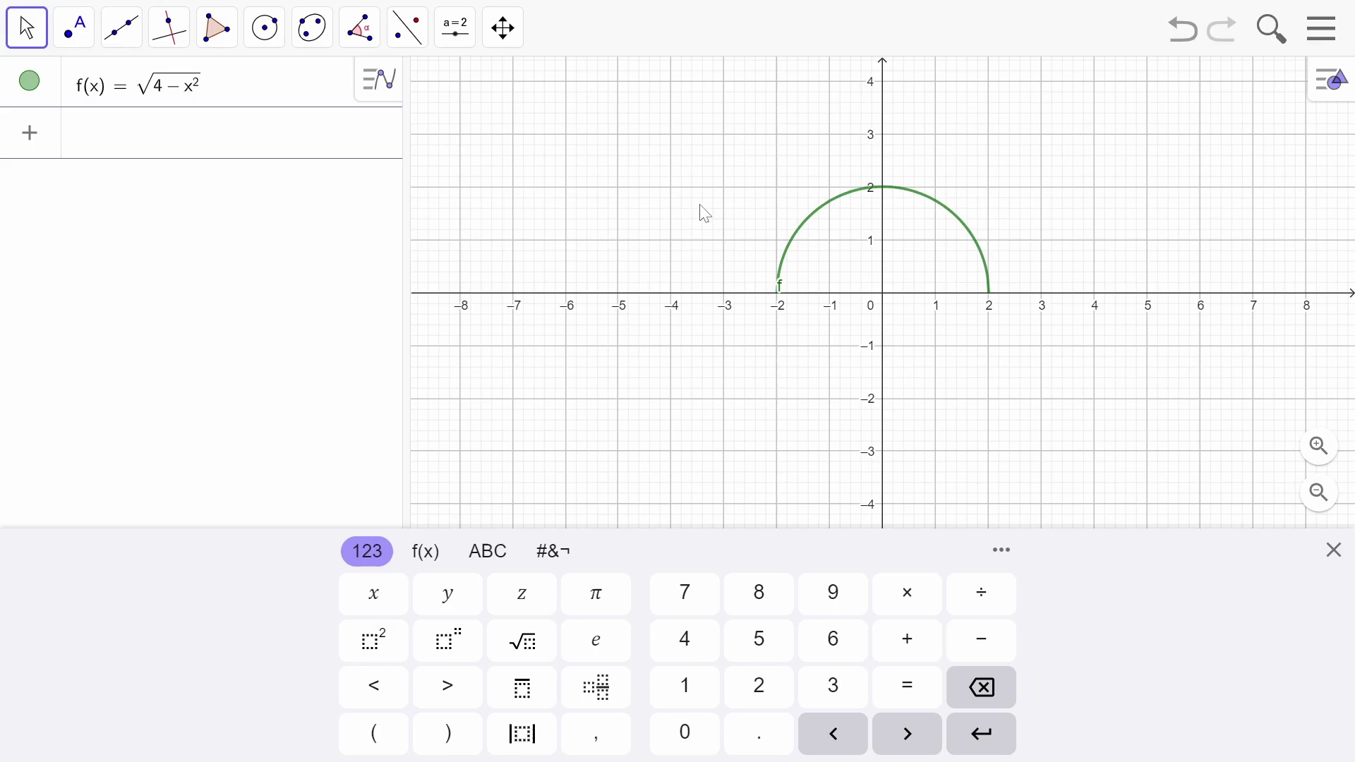
{"action": "type", "text": "inte"}
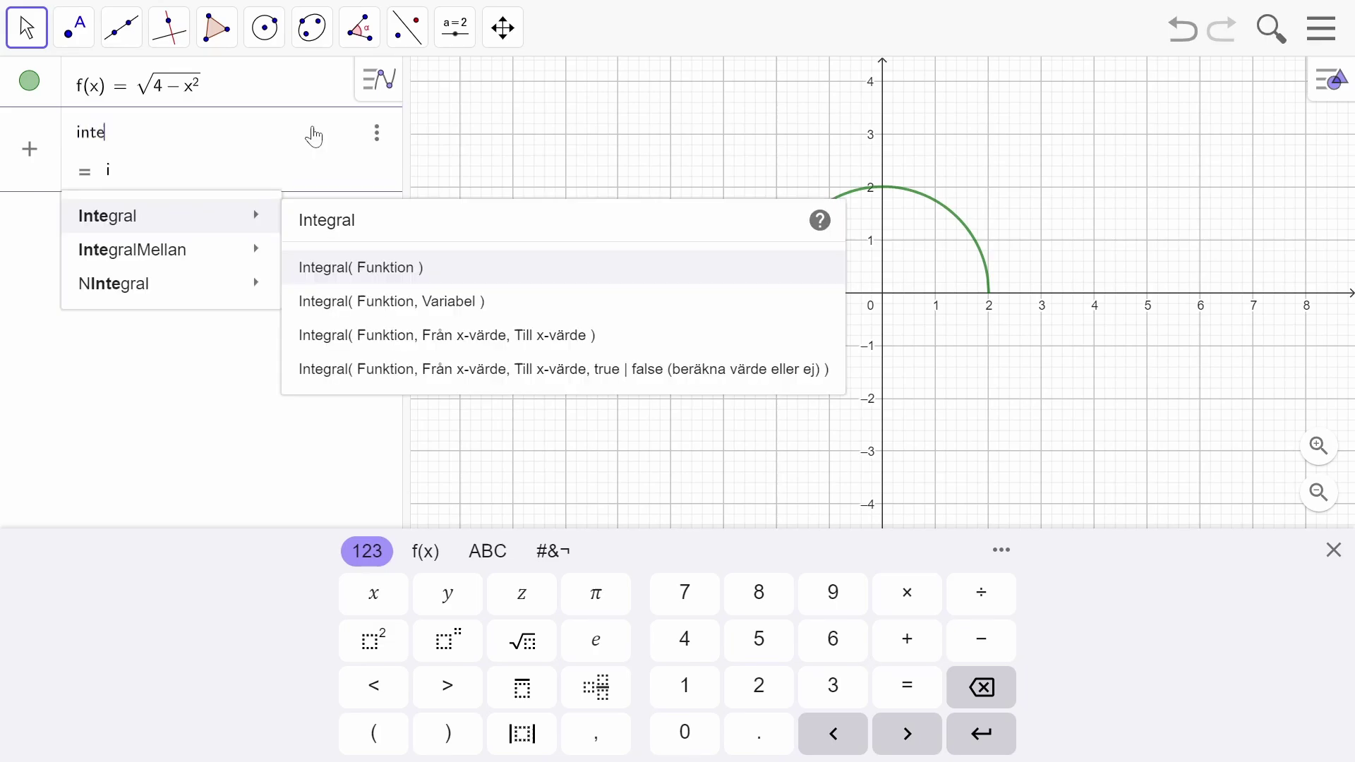
{"action": "key", "text": "Return"}
{"action": "type", "text": "f"}
{"action": "key", "text": "Return"}
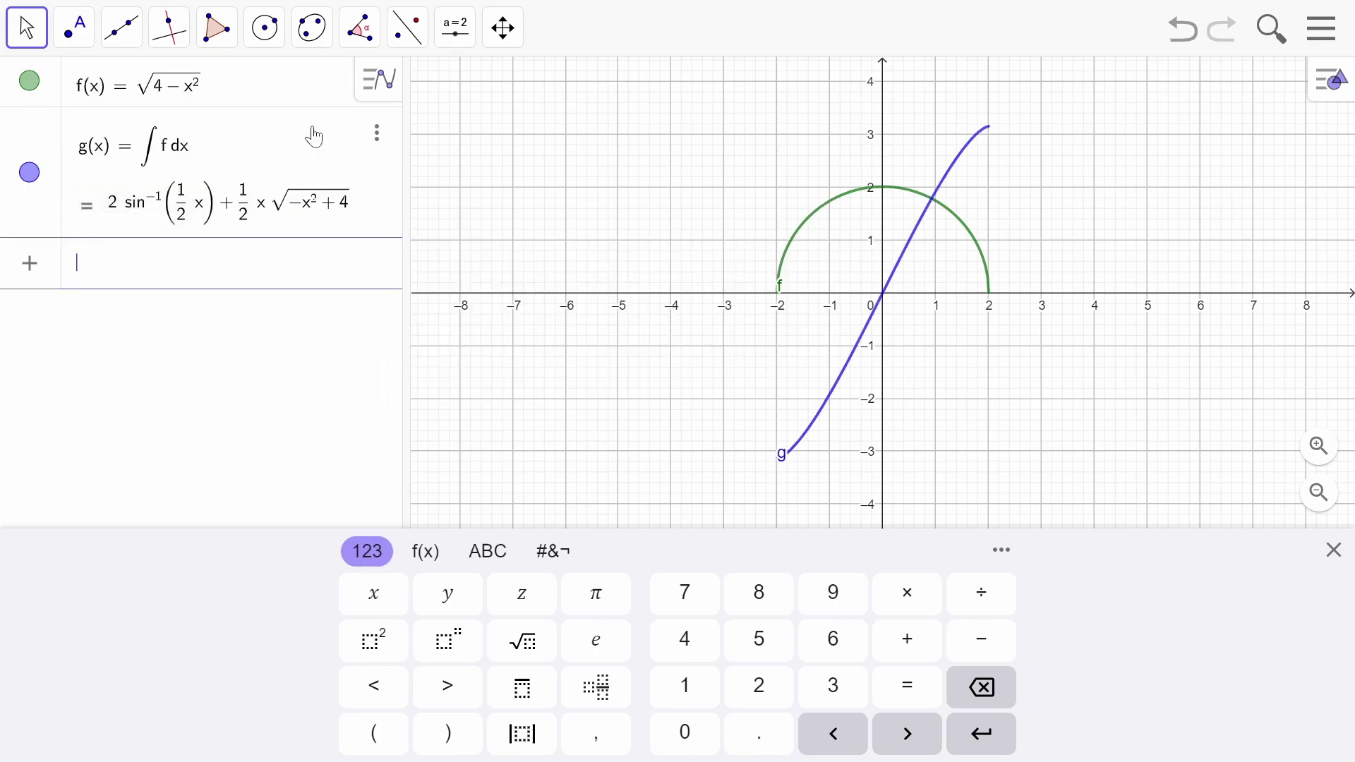
{"action": "left_click", "coordinate": [602, 240]}
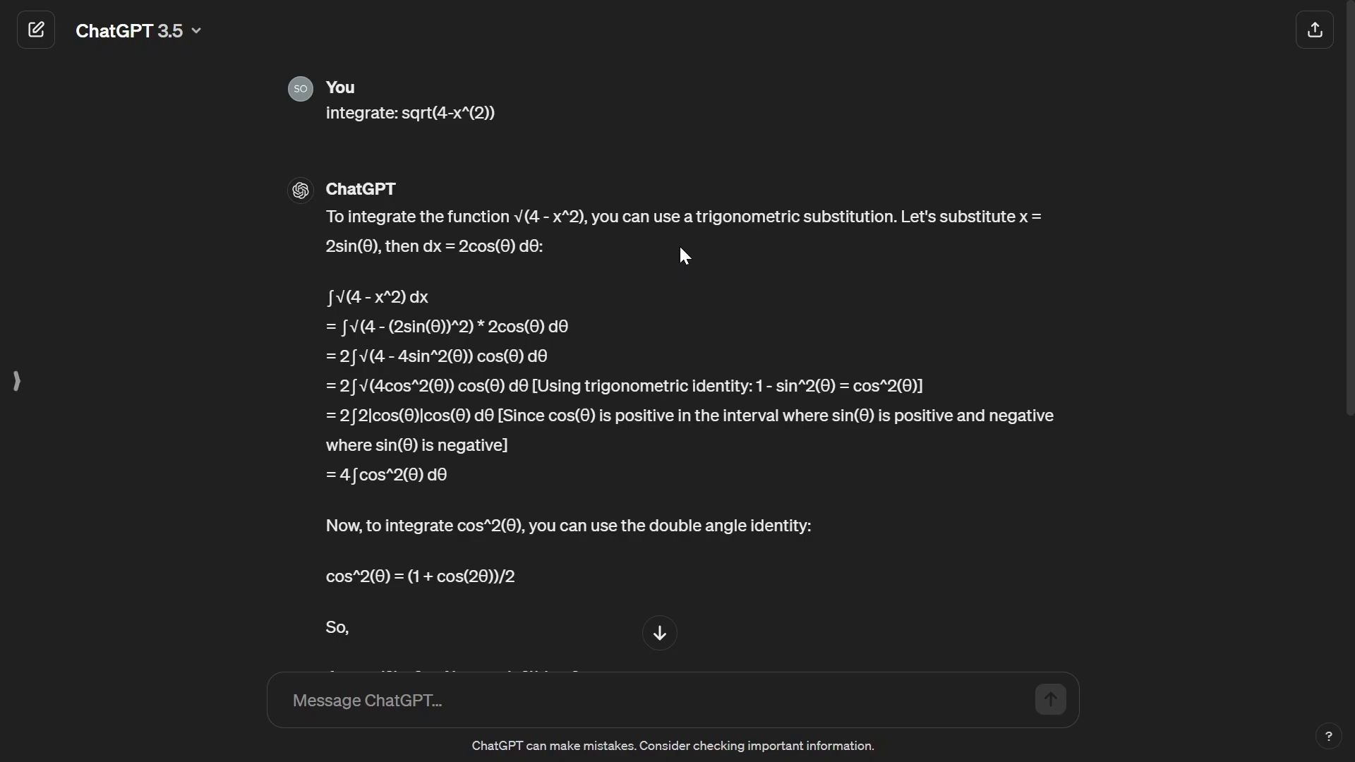
Scroll ChatGPT's answer down to its final result (1/2)(arcsin(x/2) + x√(1 - x^2/4)) + C.
{"action": "scroll", "coordinate": [544, 292], "scroll_direction": "down", "scroll_amount": 5}
{"action": "scroll", "coordinate": [552, 299], "scroll_direction": "down", "scroll_amount": 1}
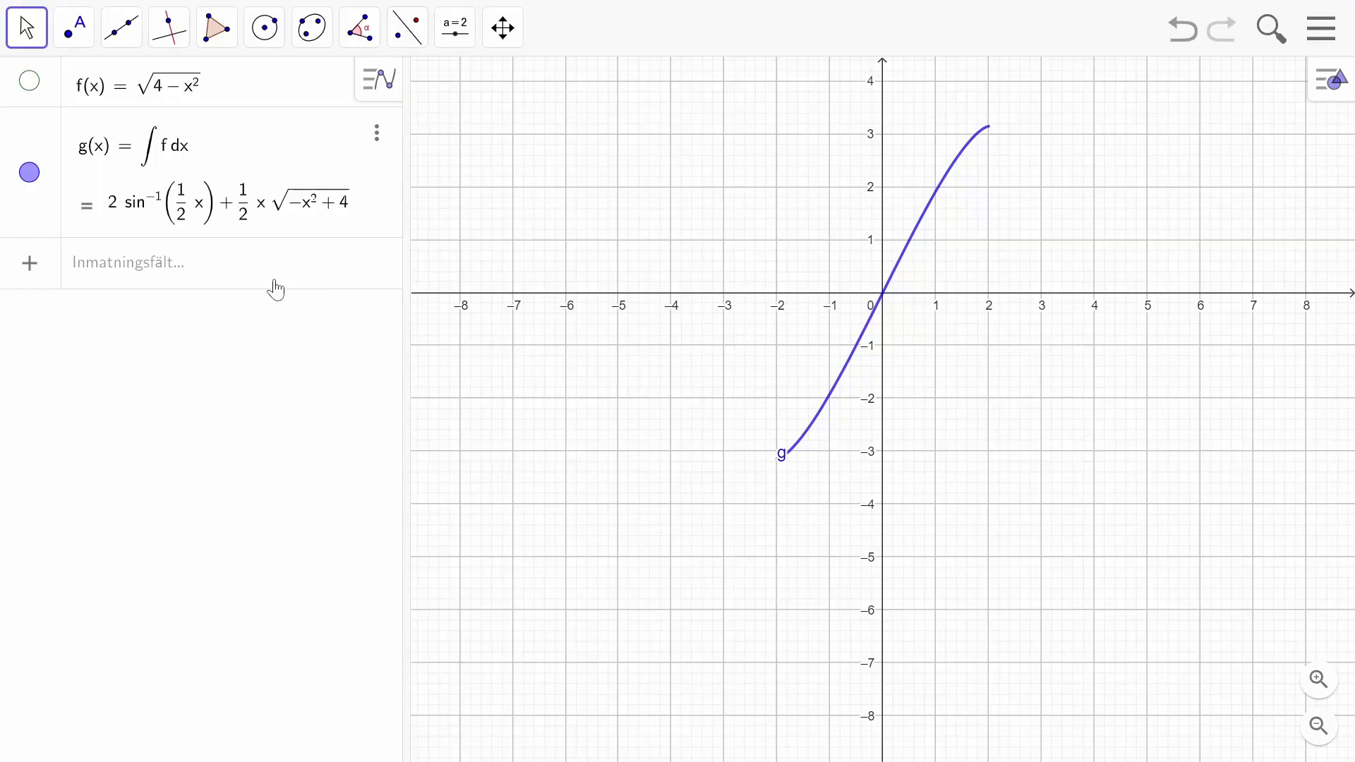
Paste ChatGPT's result into GeoGebra as h(x) = ½(sin⁻¹(x/2) + x√(1 − x²/4)).
{"action": "left_click", "coordinate": [272, 282]}
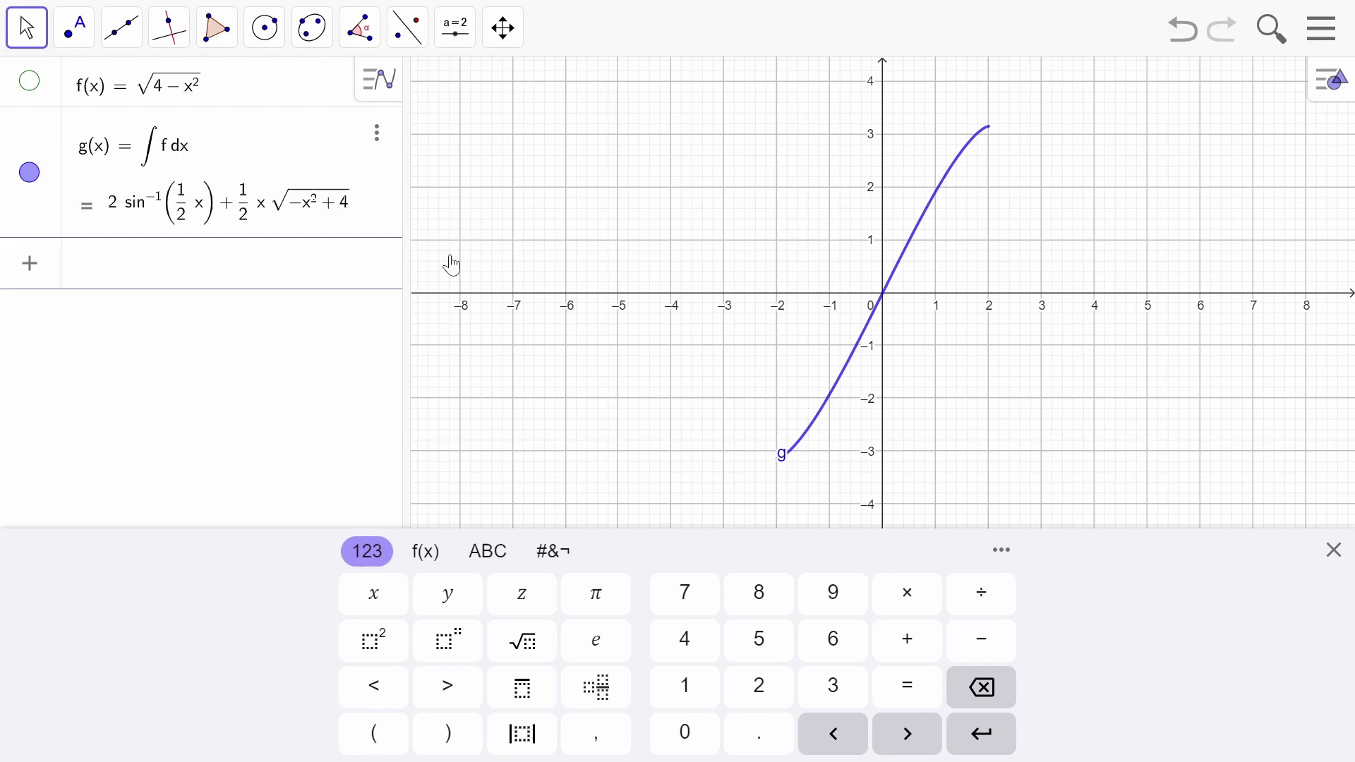
{"action": "type", "text": "(1/2)(arcsin(x/2) + x√(1 - x^2/4))"}
{"action": "key", "text": "Return"}
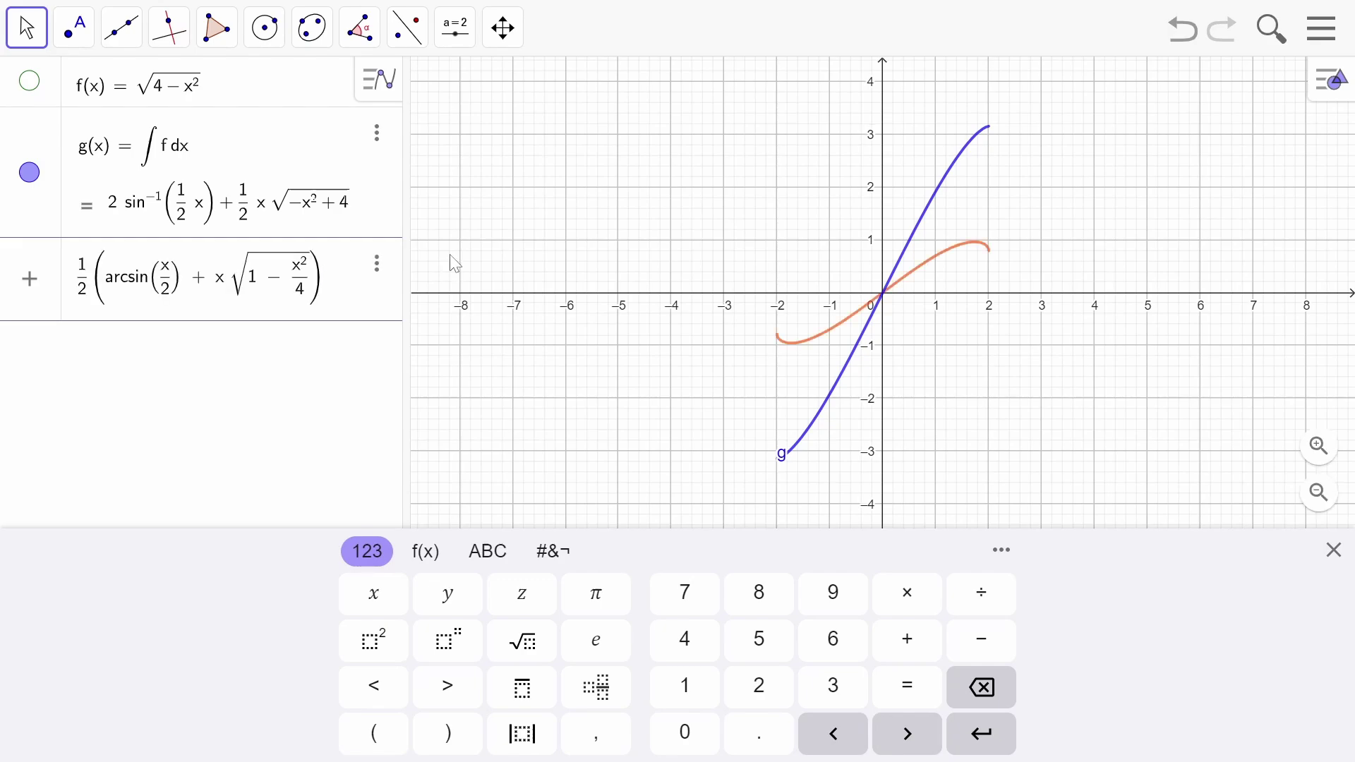
{"action": "left_click", "coordinate": [719, 315]}
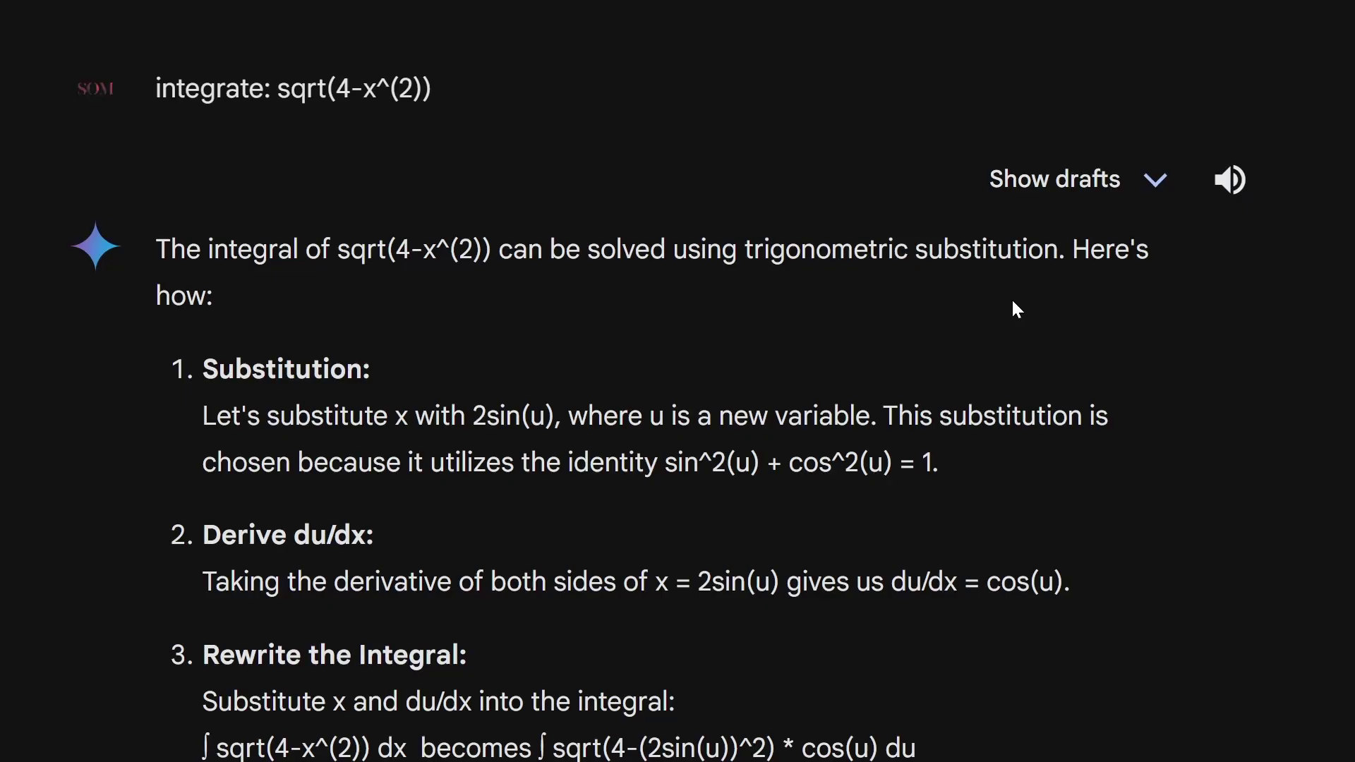
Select Gemini's step-6 expression (1/4)sin(2 arcsin(x/2)) + (1/2)sin(arcsin(x/2)).
{"action": "scroll", "coordinate": [902, 521], "scroll_direction": "down", "scroll_amount": 10}
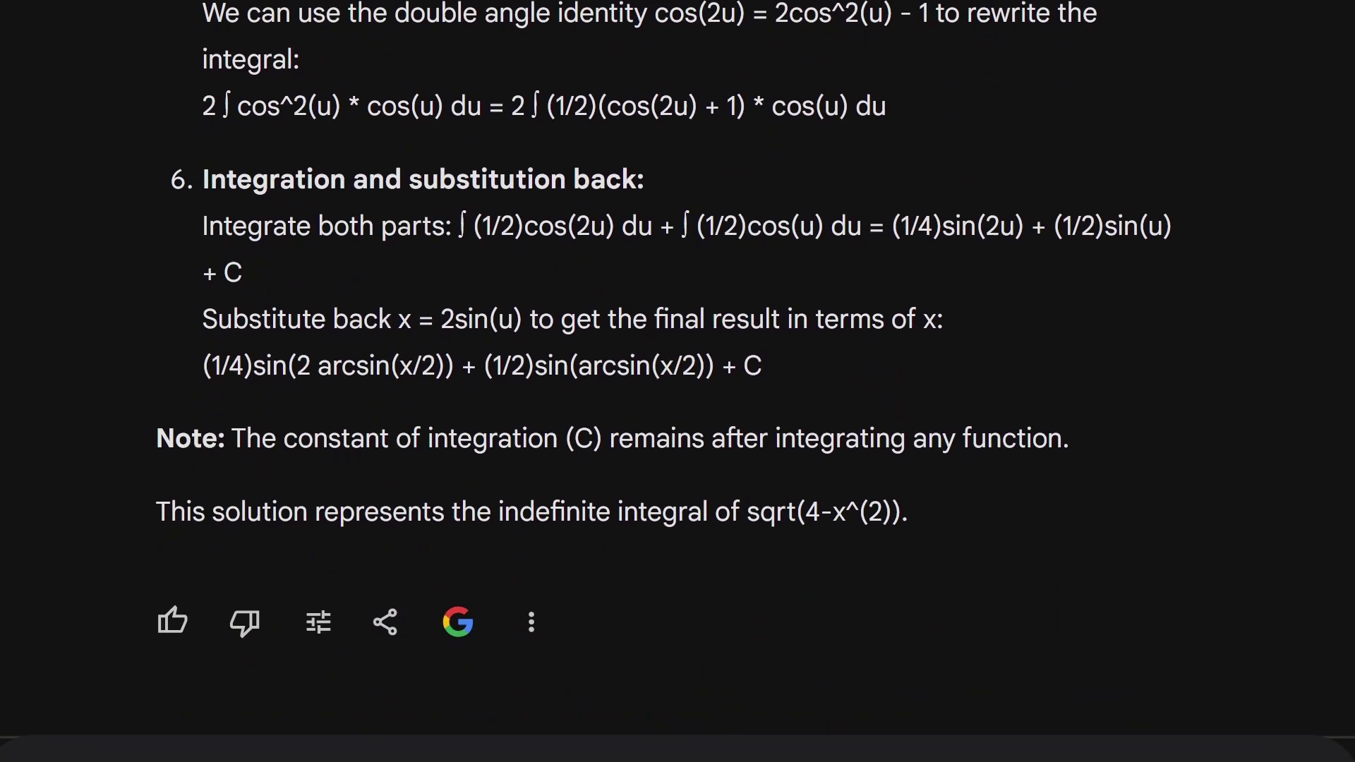
{"action": "left_click_drag", "start_coordinate": [203, 366], "coordinate": [714, 366]}
{"action": "key", "text": "ctrl+c"}
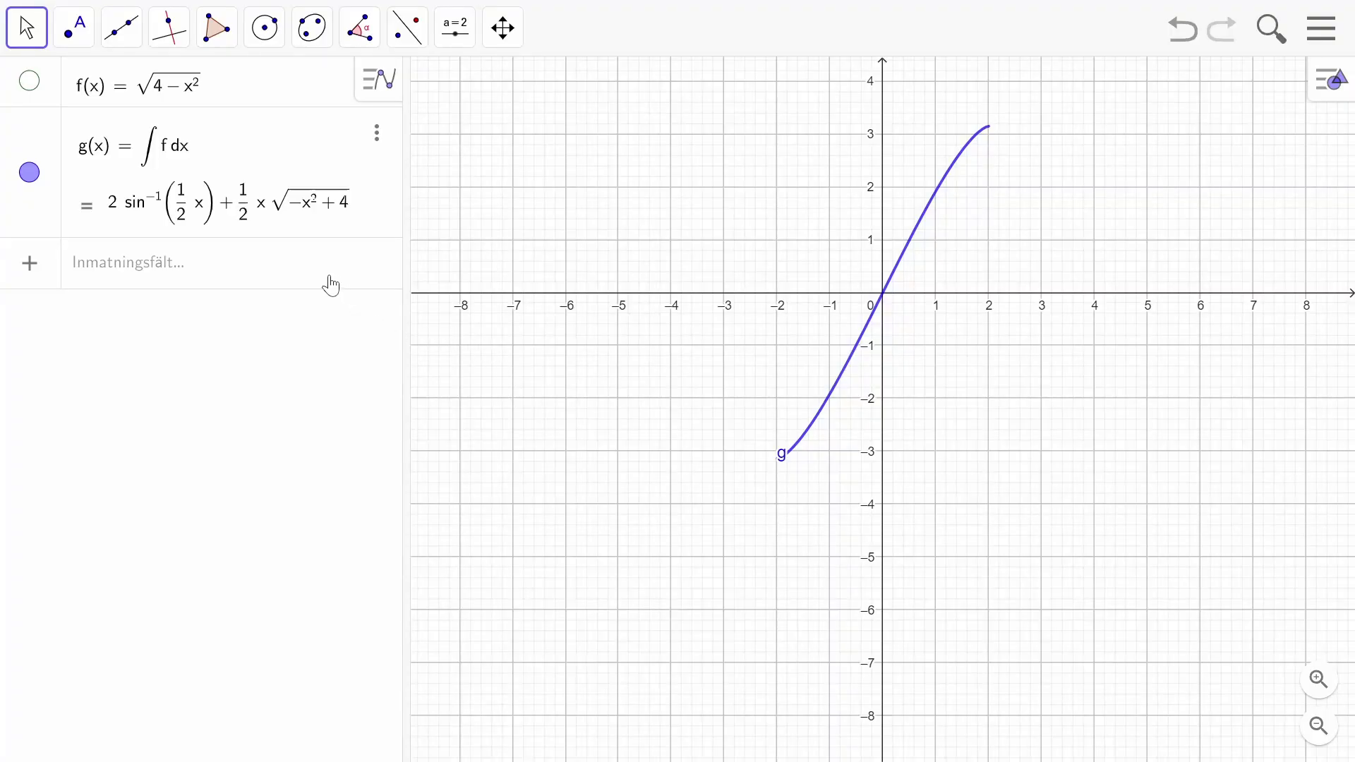
Paste Gemini's expression into GeoGebra as h(x) = ¼ sin(2 sin⁻¹(x/2)) + ½ sin(sin⁻¹(x/2)).
{"action": "left_click", "coordinate": [333, 283]}
{"action": "key", "text": "ctrl+v"}
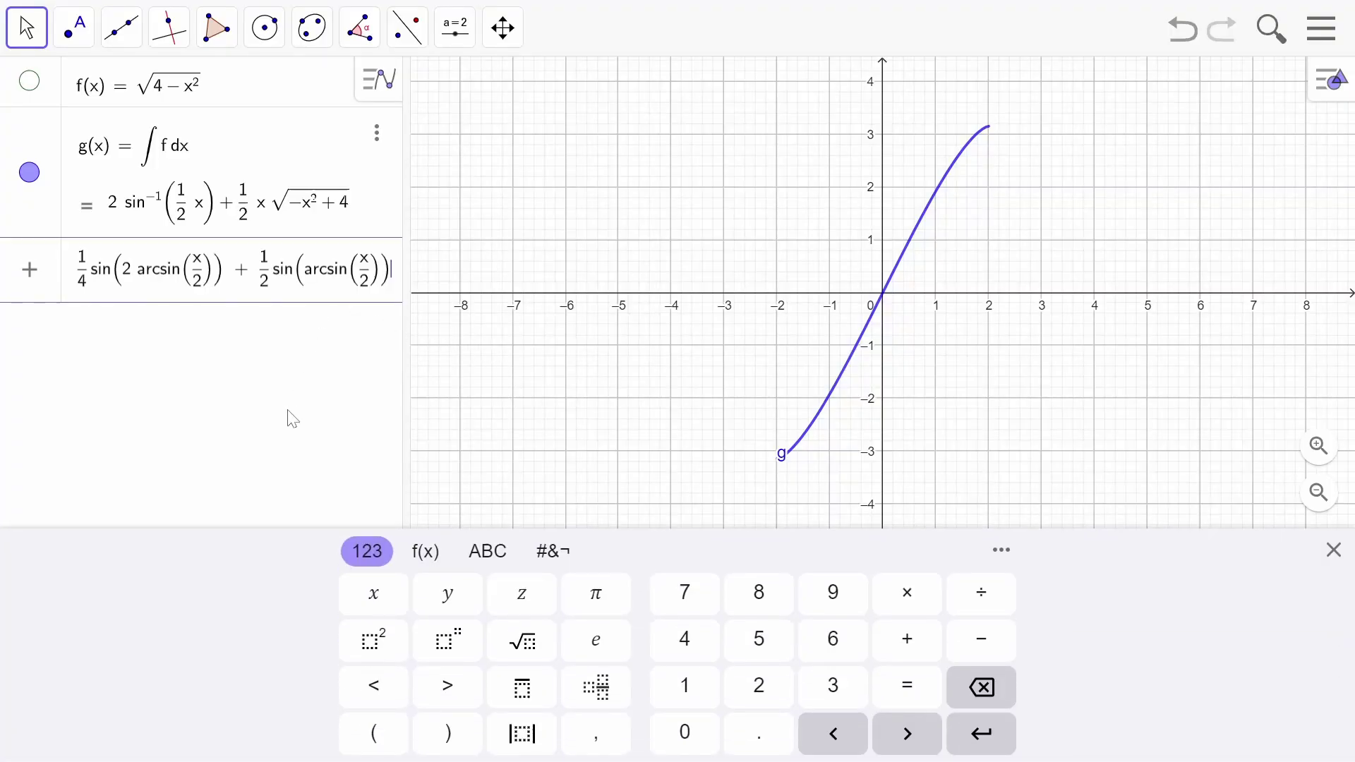
{"action": "key", "text": "Return"}
{"action": "left_click", "coordinate": [539, 319]}
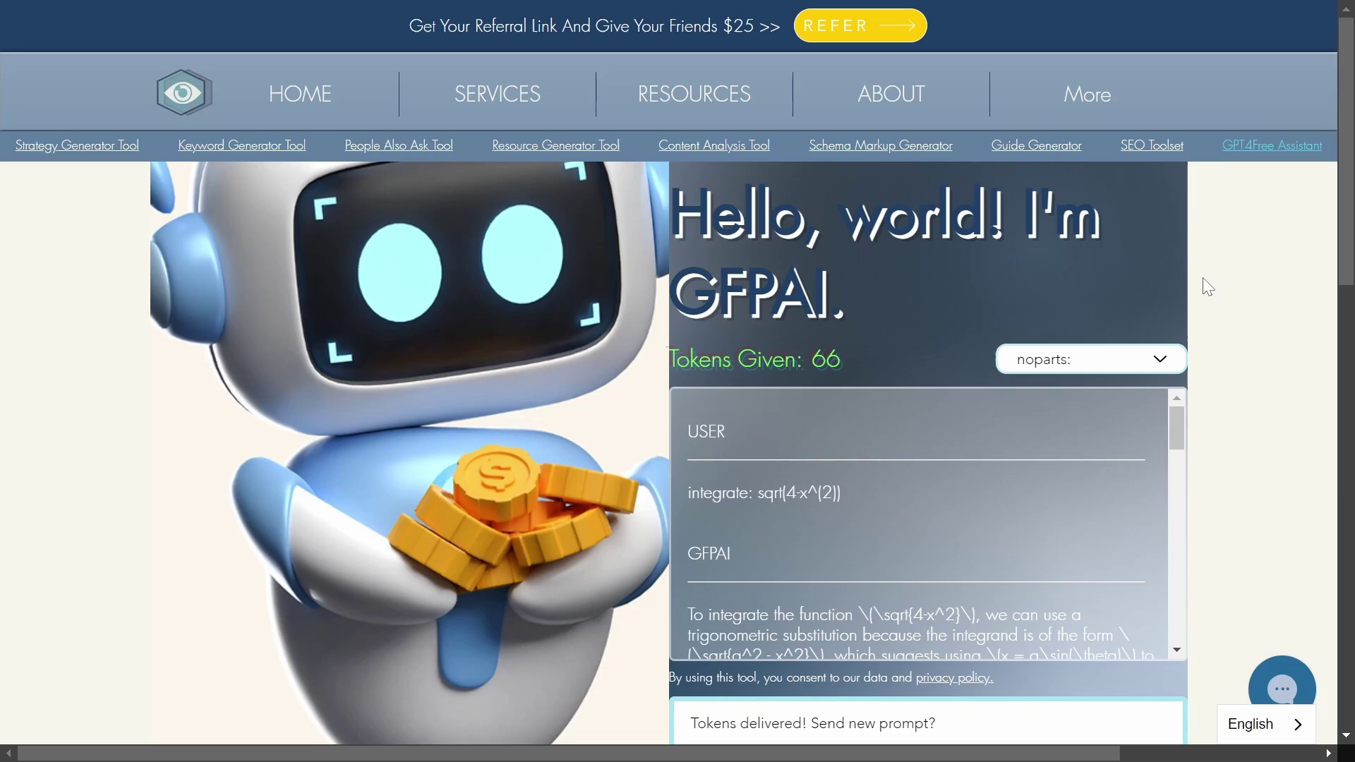
Confirm the answer mode stays noparts and put focus in GFPAI's empty prompt box.
{"action": "scroll", "coordinate": [1275, 475], "scroll_direction": "down", "scroll_amount": 1}
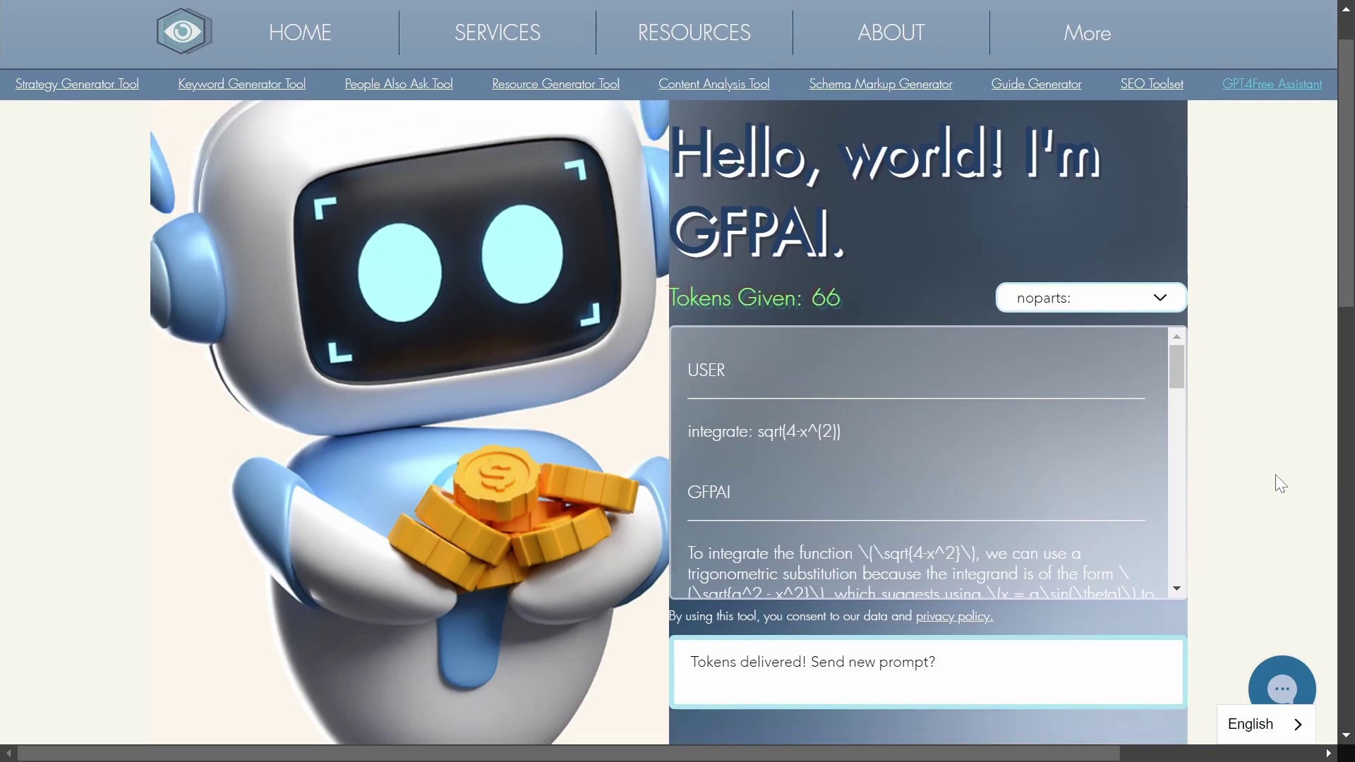
{"action": "left_click", "coordinate": [1134, 297]}
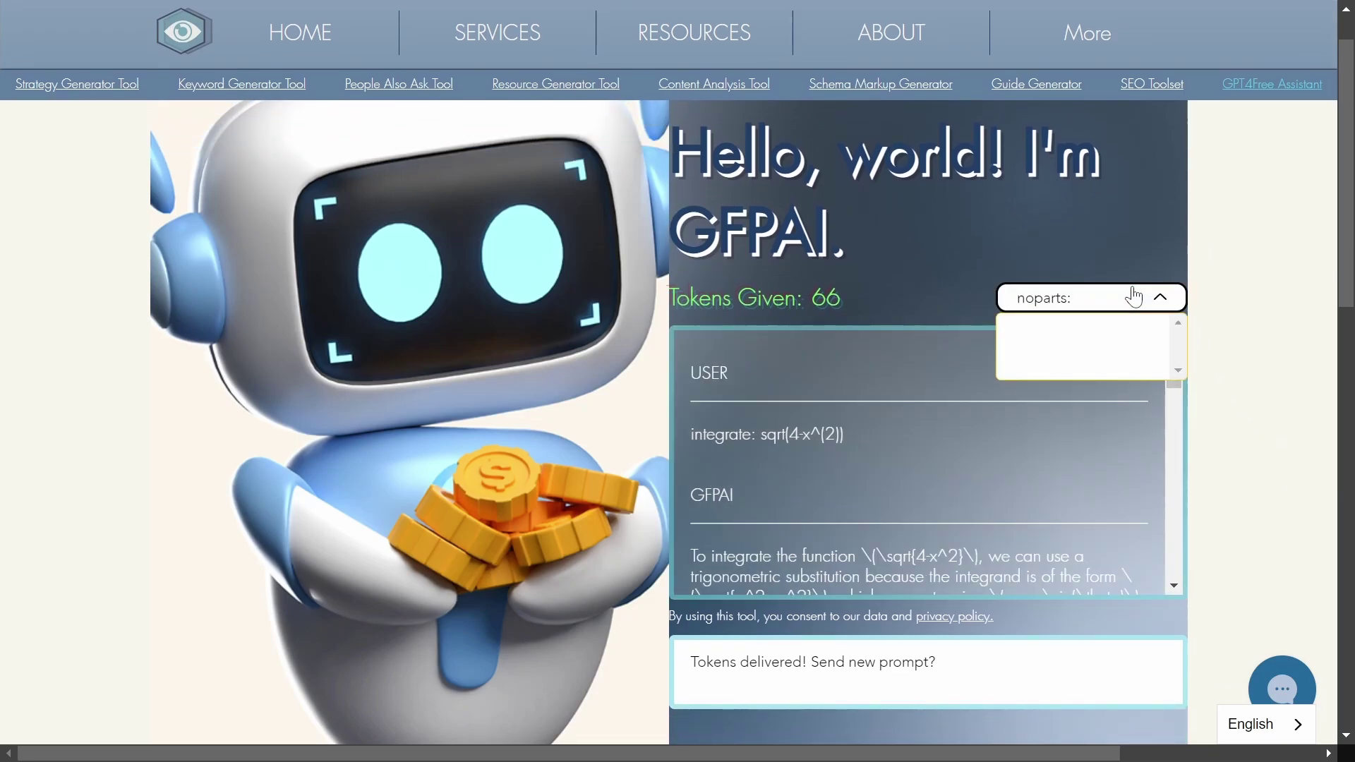
{"action": "left_click", "coordinate": [1221, 315]}
{"action": "scroll", "coordinate": [1221, 315], "scroll_direction": "down", "scroll_amount": 1}
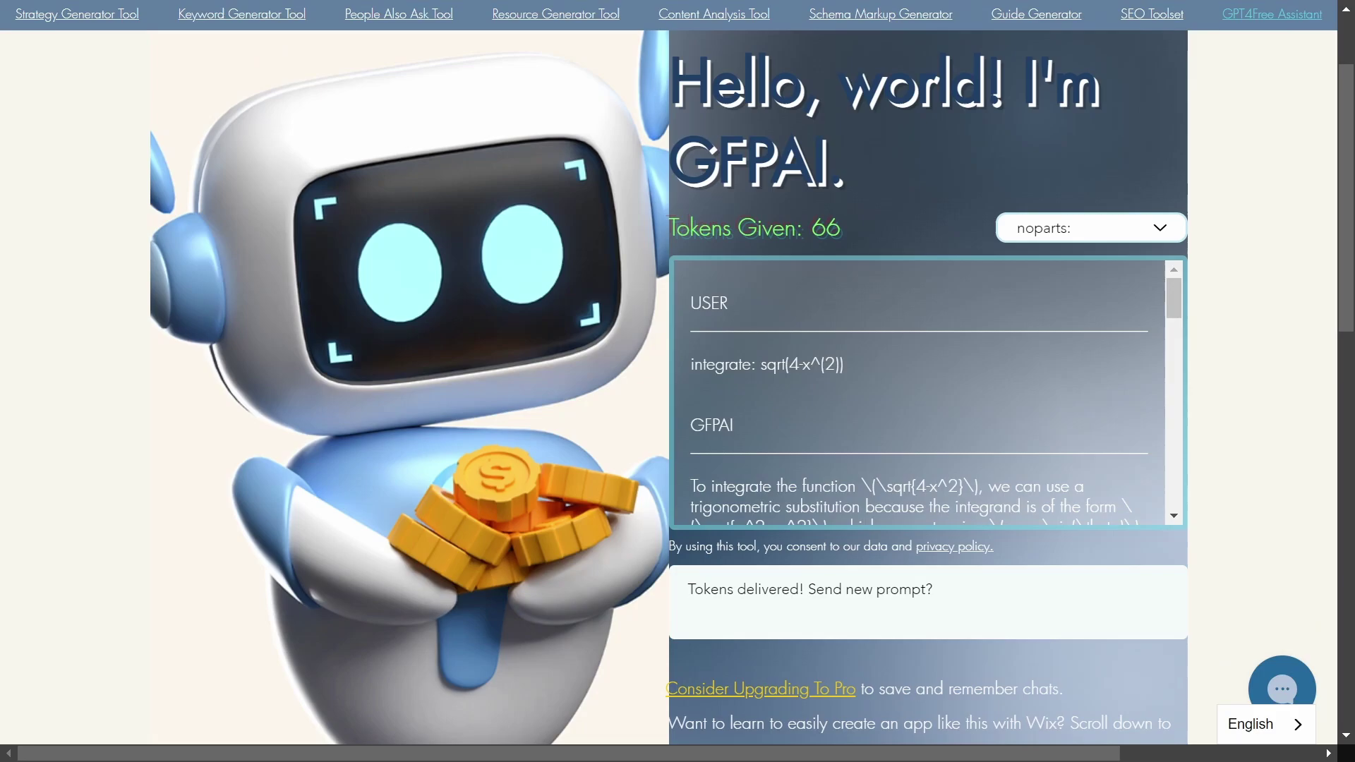
{"action": "left_click", "coordinate": [689, 589]}
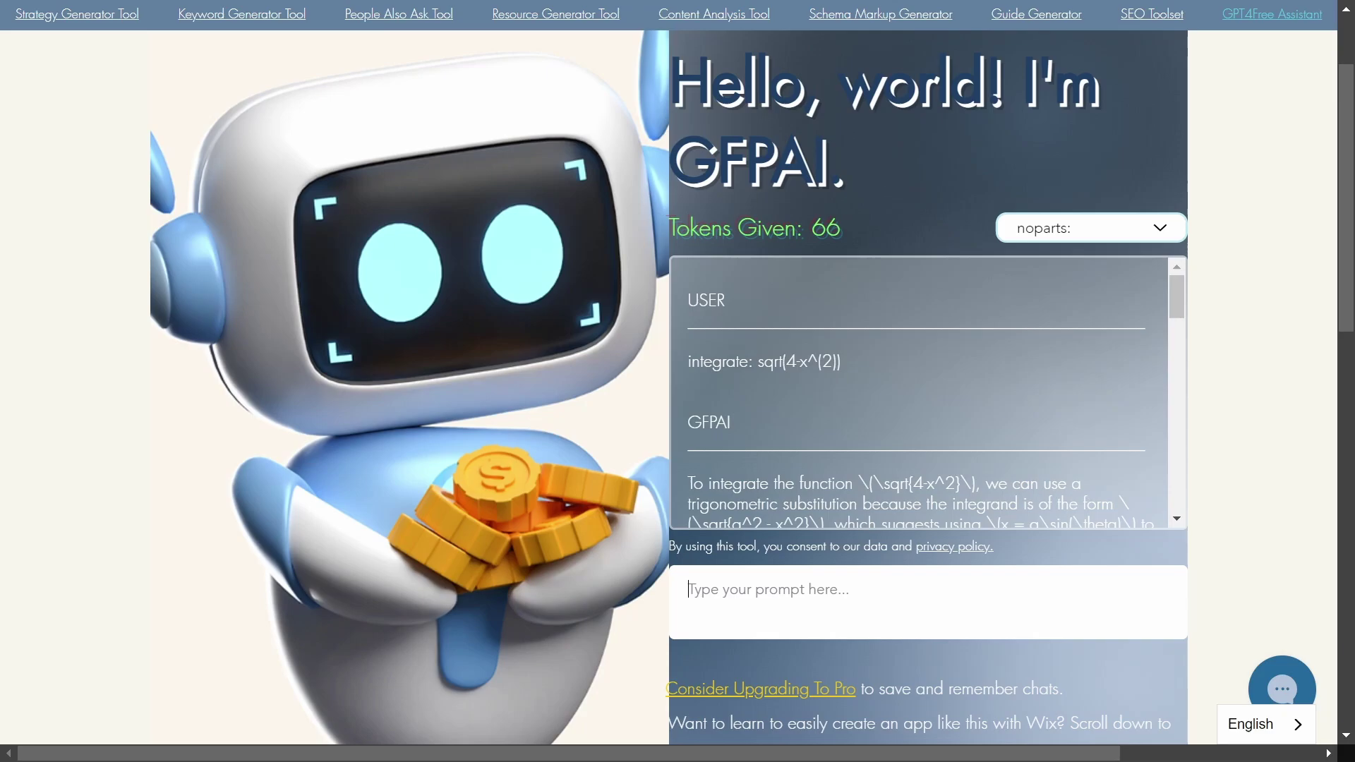
Read through GFPAI's antiderivative of √(4−x²), returning to the top of the page.
{"action": "scroll", "coordinate": [918, 392], "scroll_direction": "down", "scroll_amount": 3}
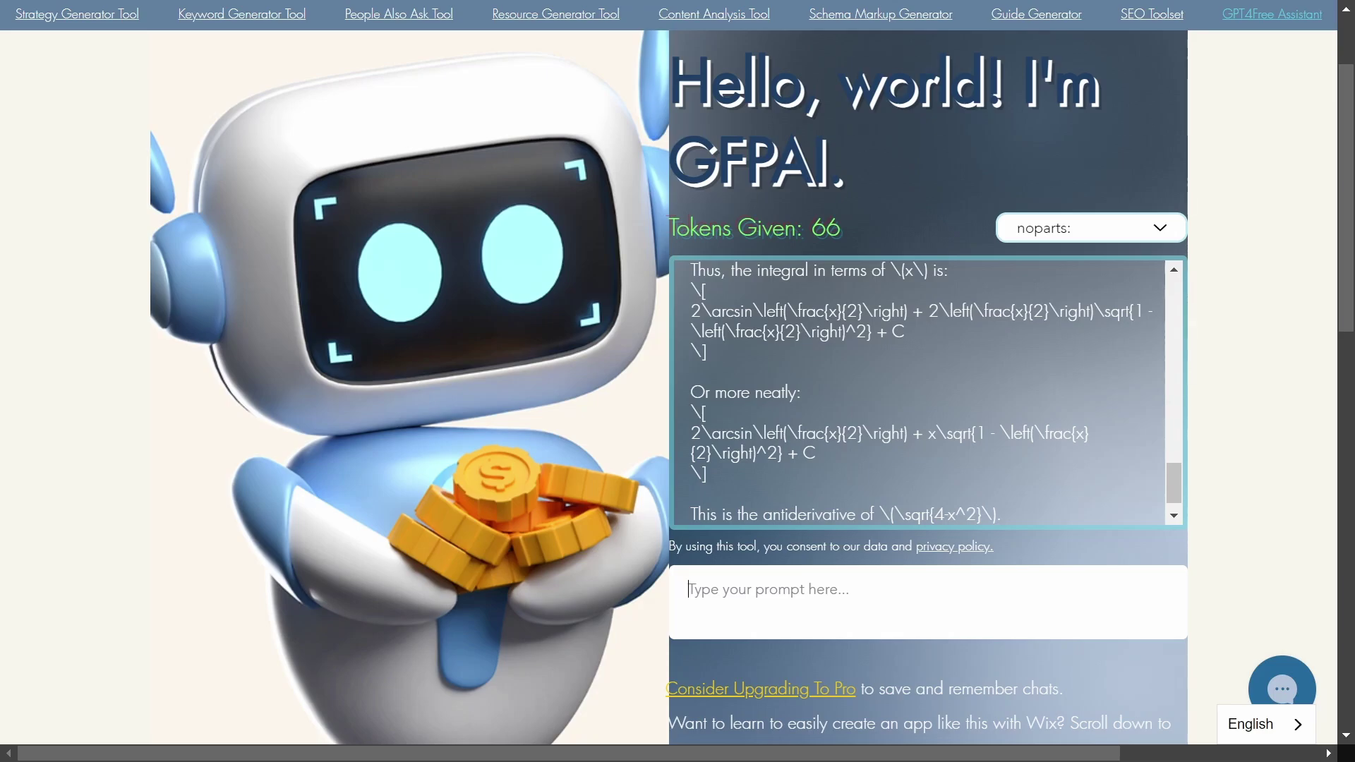
{"action": "key", "text": "F5"}
{"action": "scroll", "coordinate": [1240, 429], "scroll_direction": "down", "scroll_amount": 2}
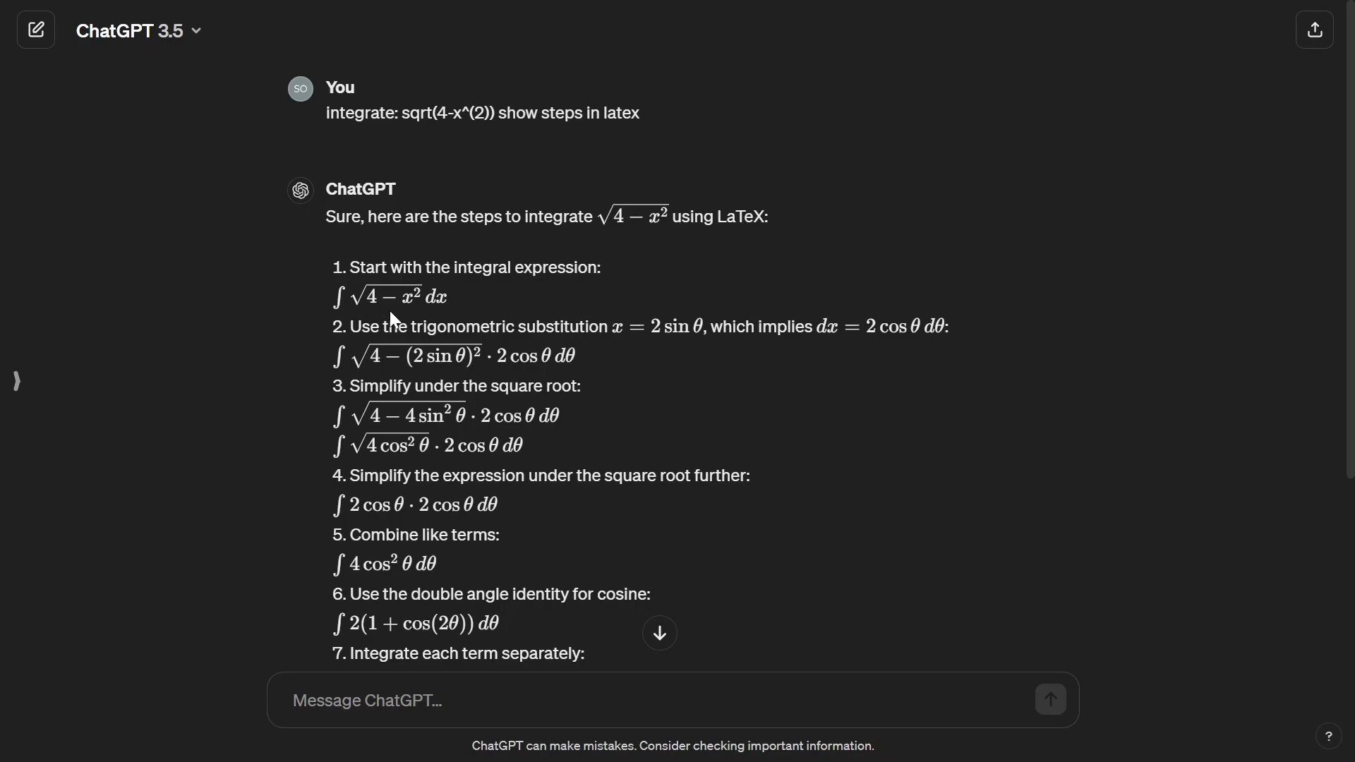
Draft sqrt(x^2+2) in the ChatGPT message box without sending it.
{"action": "scroll", "coordinate": [417, 664], "scroll_direction": "down", "scroll_amount": 10}
{"action": "type", "text": "s"}
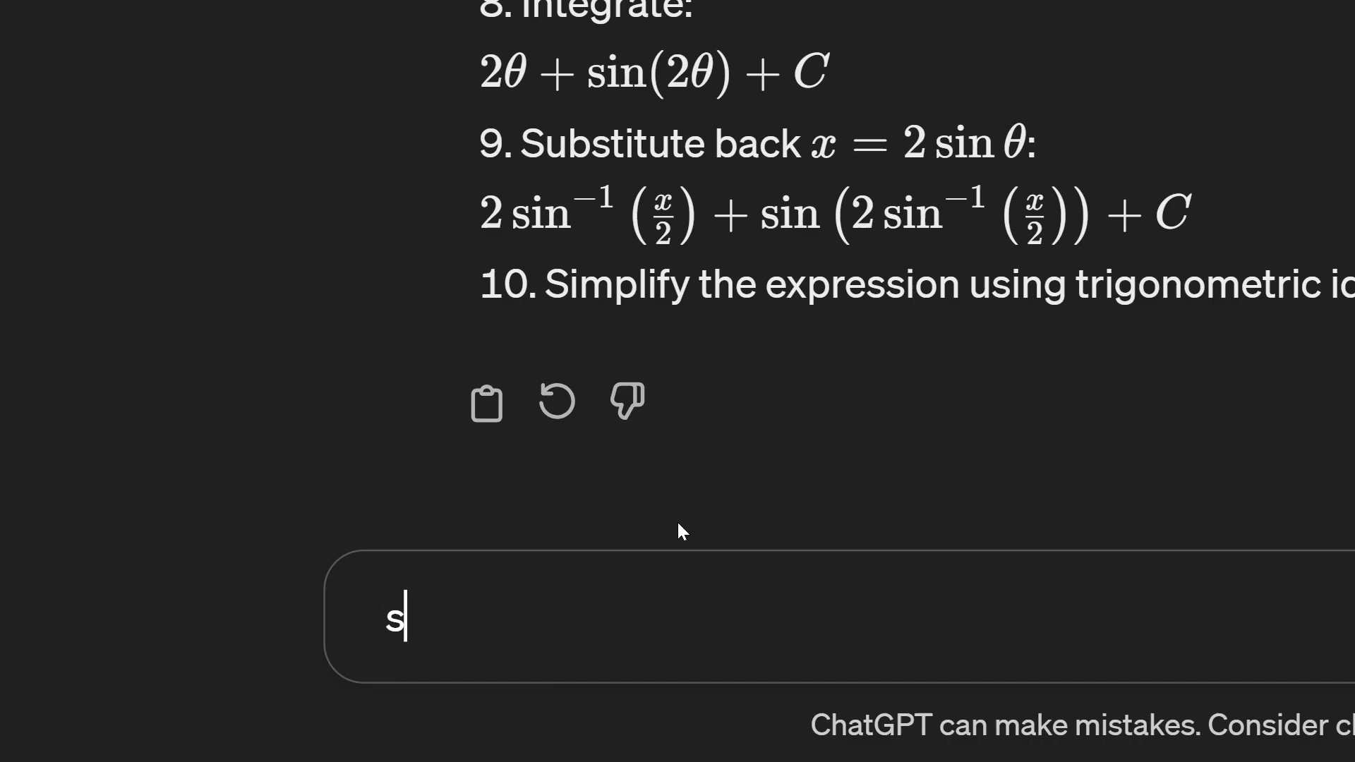
{"action": "type", "text": "qrt(x)"}
{"action": "key", "text": "Left"}
{"action": "type", "text": "x"}
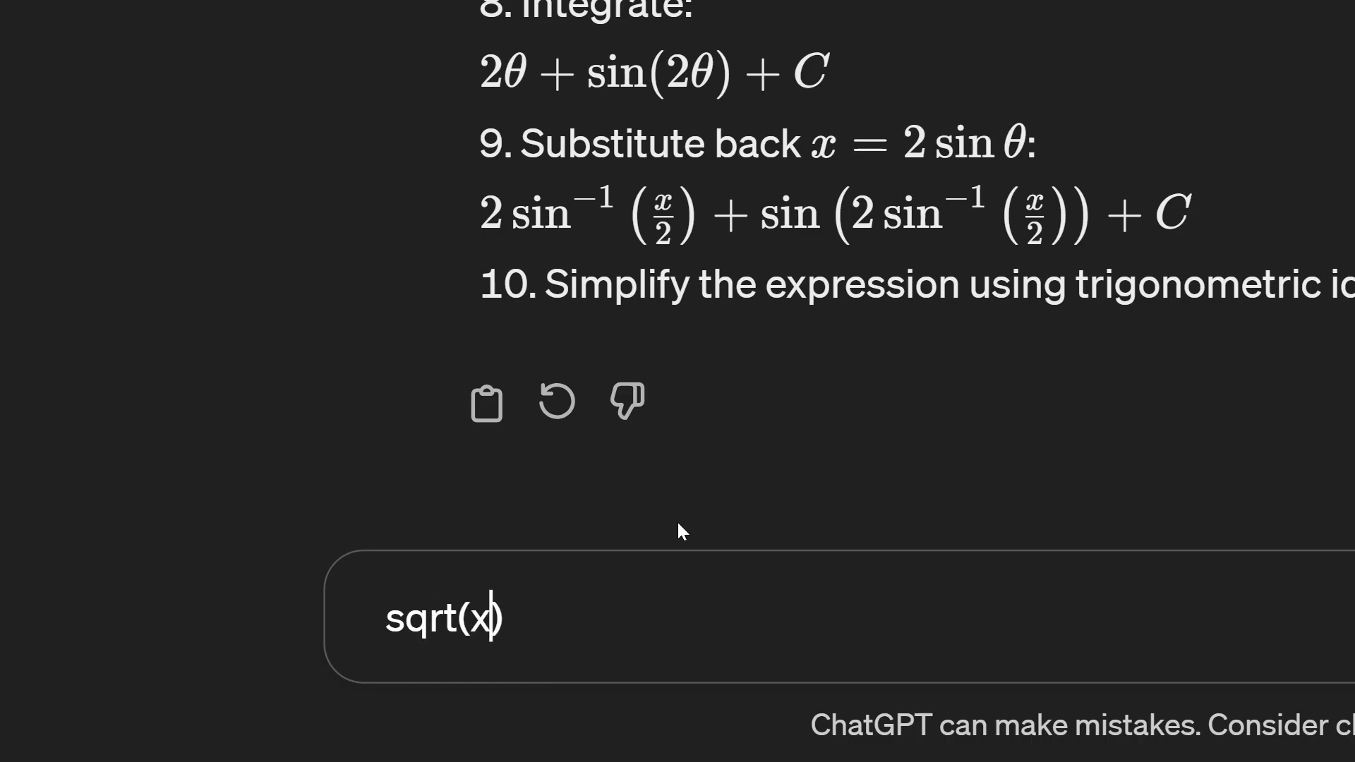
{"action": "type", "text": "^2+2"}
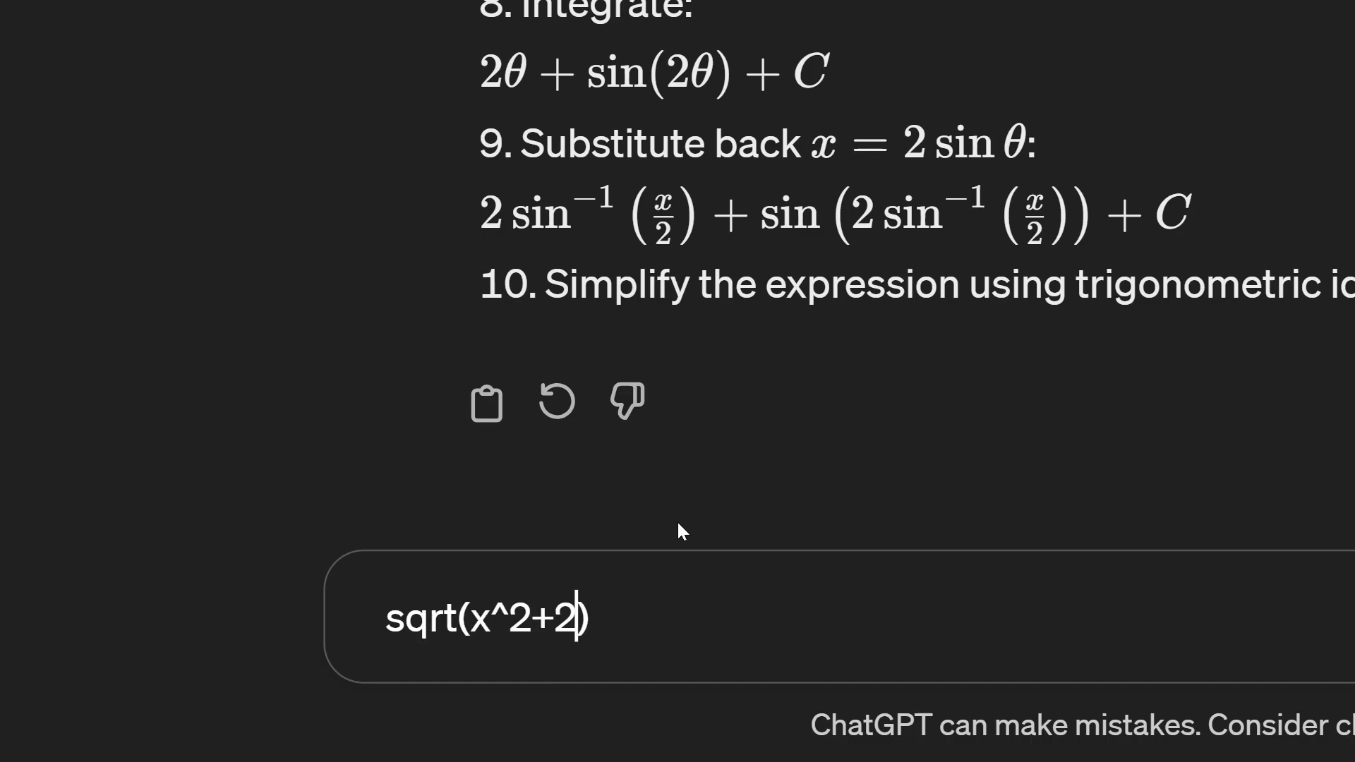
{"action": "scroll", "coordinate": [528, 404], "scroll_direction": "up", "scroll_amount": 10}
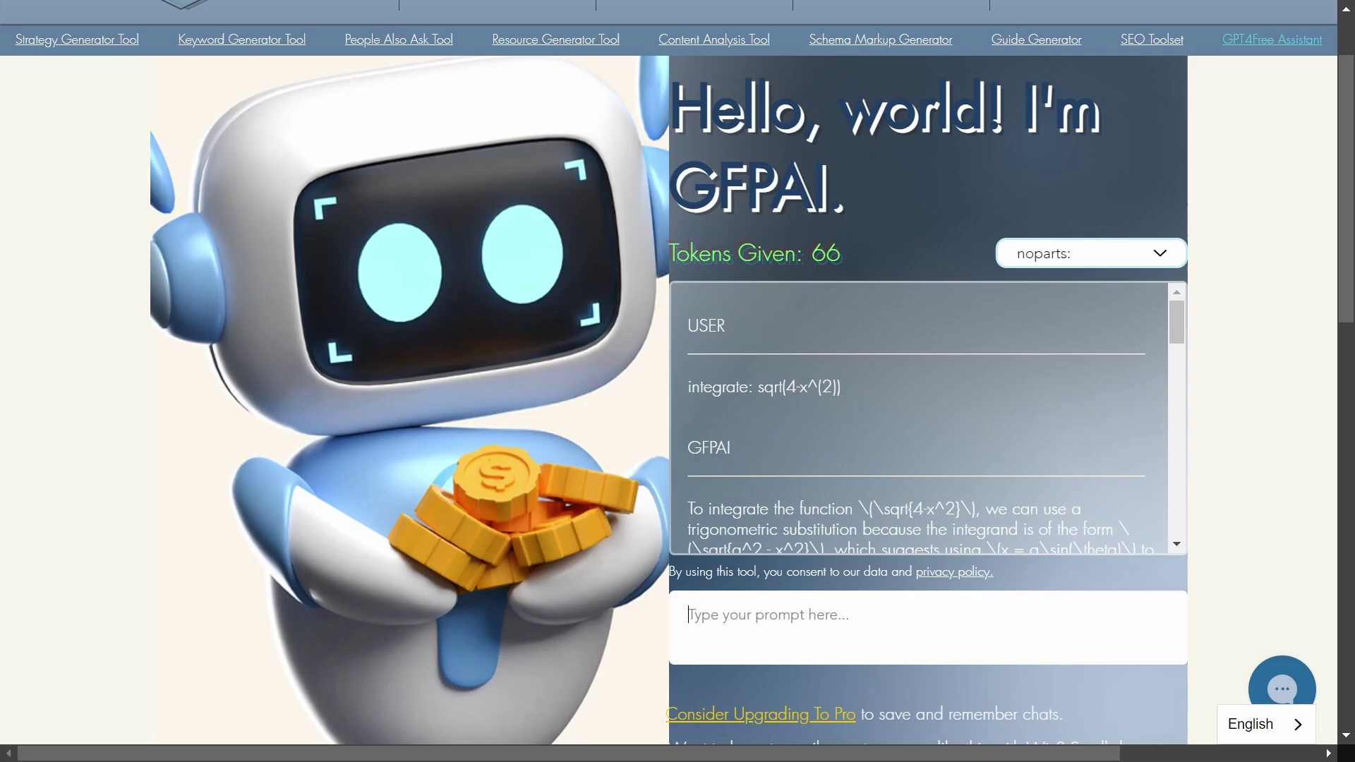
Select GFPAI's full LaTeX answer text and move to the QuickLaTeX page.
{"action": "scroll", "coordinate": [918, 416], "scroll_direction": "down", "scroll_amount": 2}
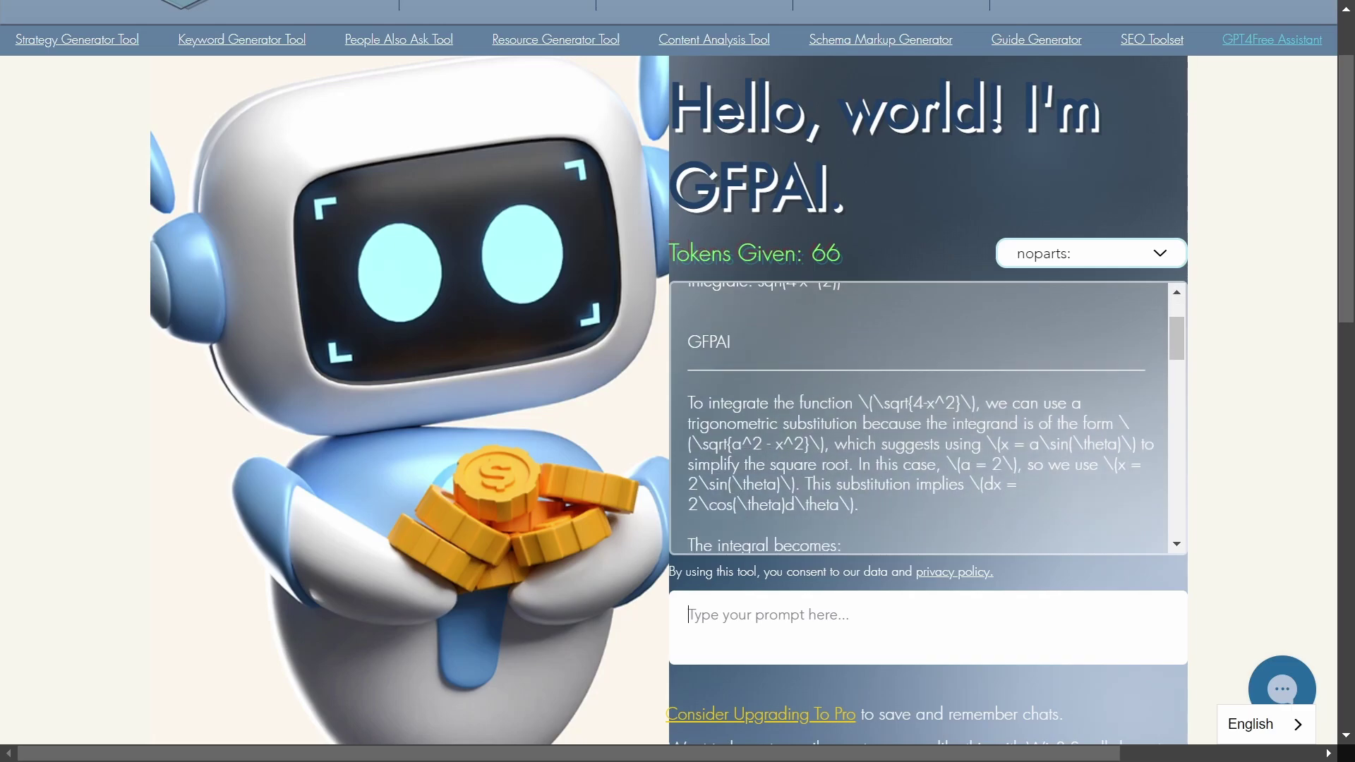
{"action": "left_click_drag", "start_coordinate": [690, 385], "coordinate": [999, 519]}
{"action": "scroll", "coordinate": [777, 459], "scroll_direction": "down", "scroll_amount": 10}
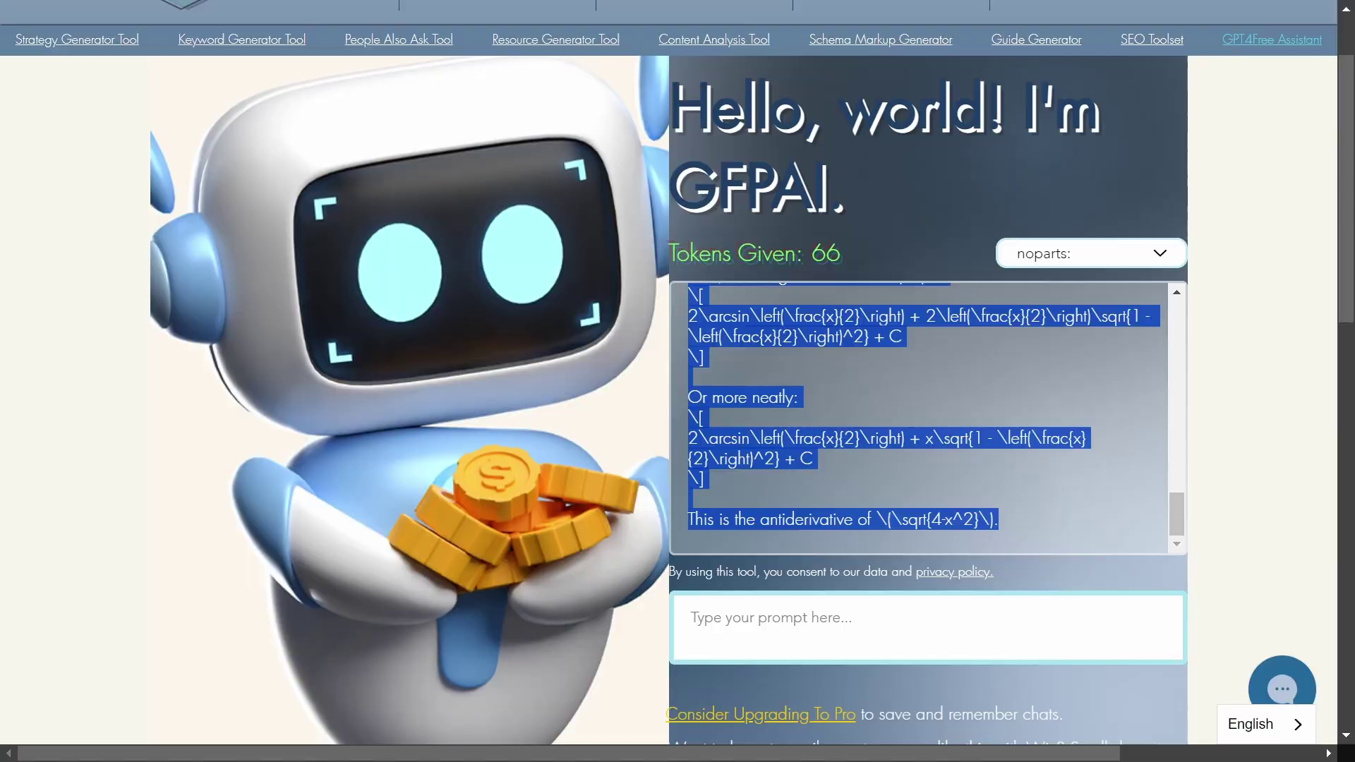
{"action": "key", "text": "ctrl+Tab"}
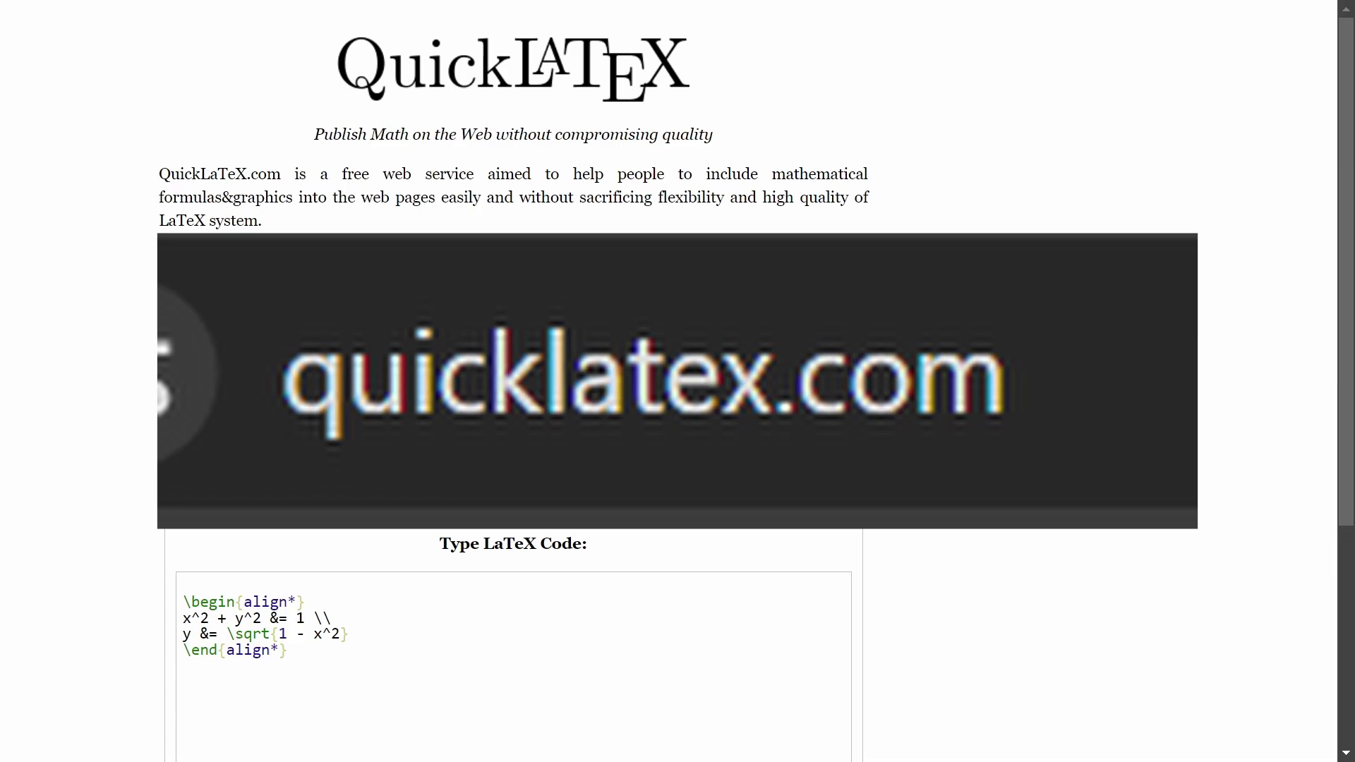
Replace QuickLaTeX's sample code with GFPAI's answer and render it, ending 2 arcsin(x/2) + x√(1−(x/2)²) + C.
{"action": "scroll", "coordinate": [375, 475], "scroll_direction": "down", "scroll_amount": 3}
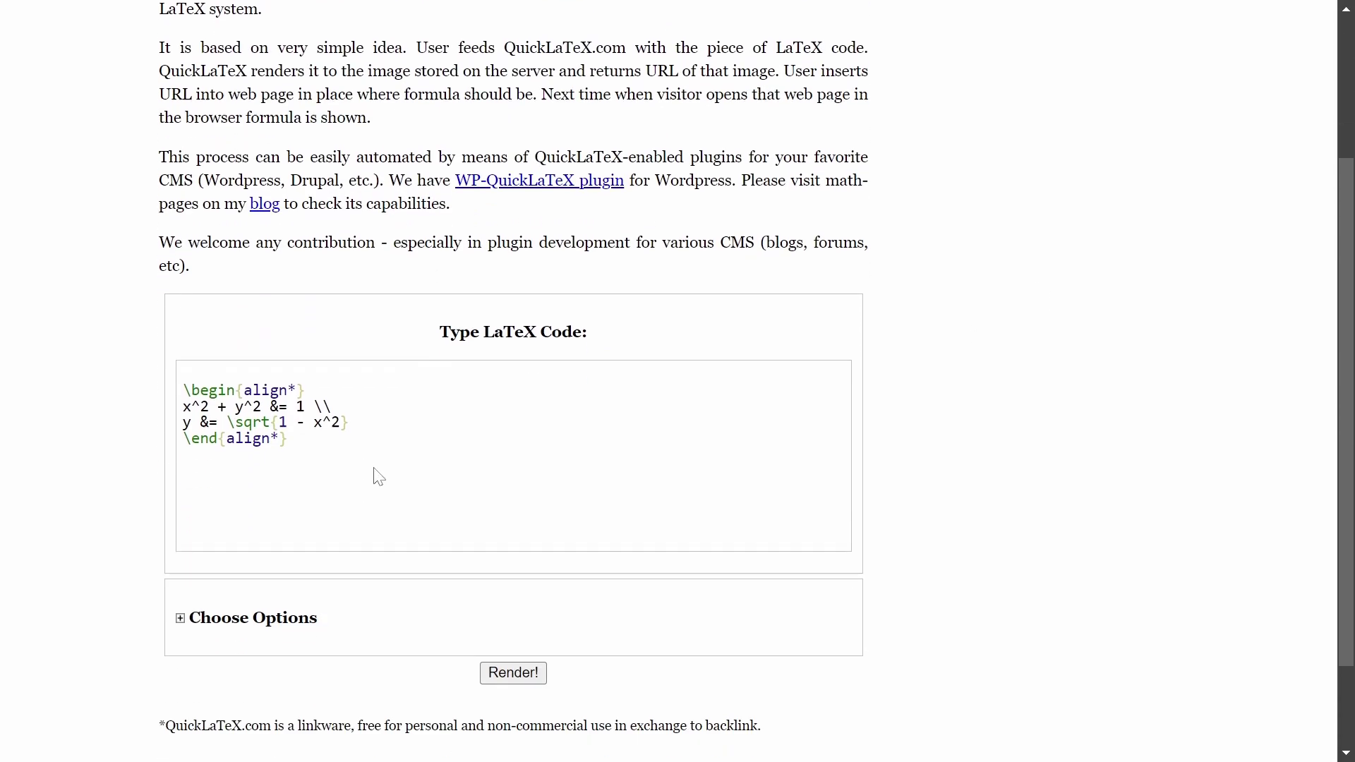
{"action": "left_click", "coordinate": [420, 475]}
{"action": "key", "text": "ctrl+a"}
{"action": "key", "text": "ctrl+v"}
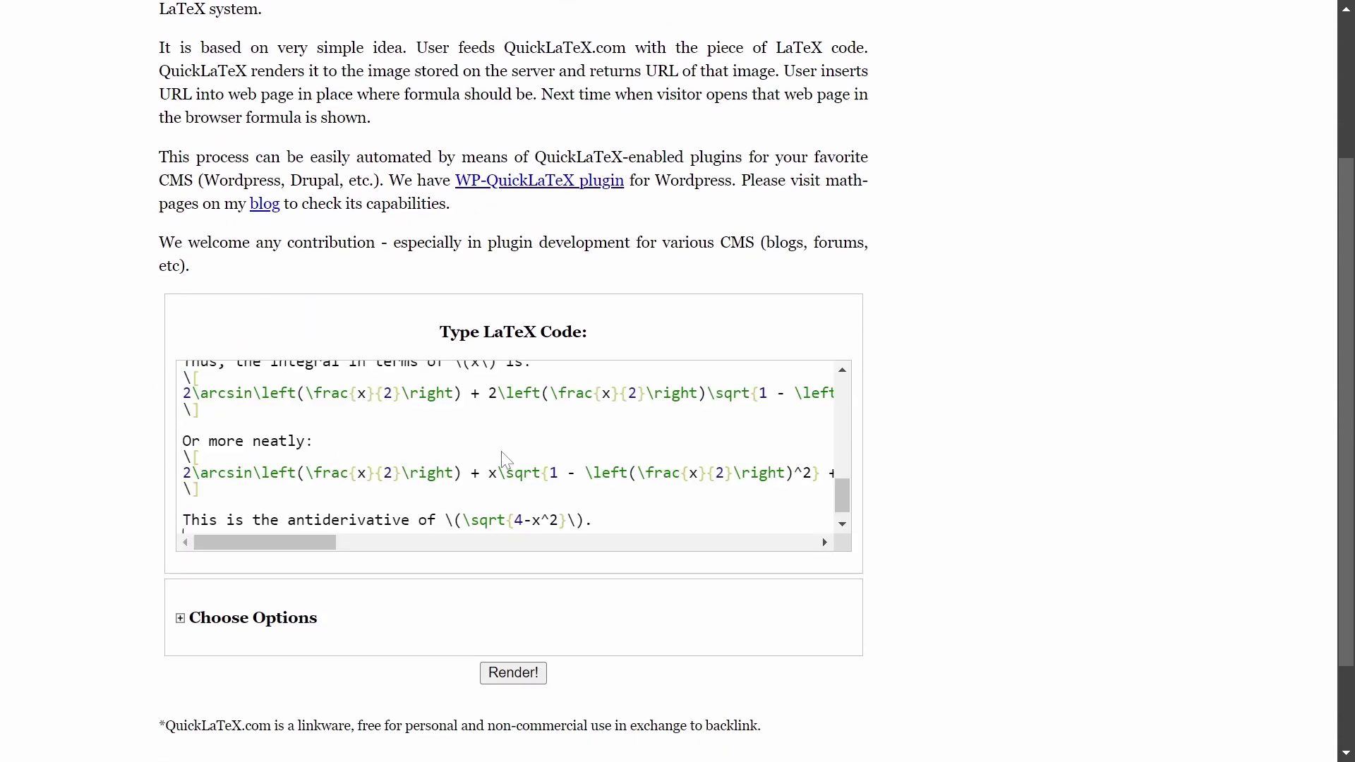
{"action": "scroll", "coordinate": [974, 427], "scroll_direction": "down", "scroll_amount": 2}
{"action": "left_click", "coordinate": [513, 556]}
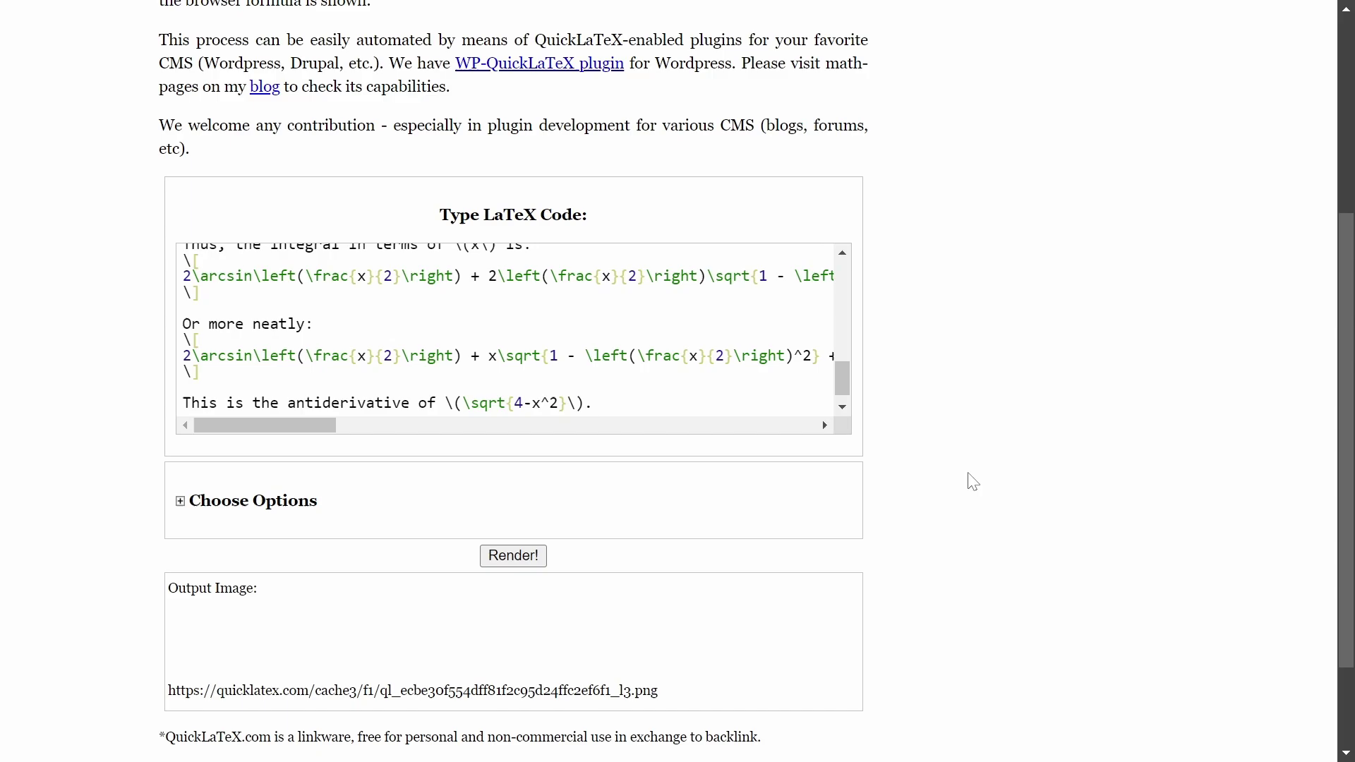
{"action": "scroll", "coordinate": [974, 480], "scroll_direction": "down", "scroll_amount": 3}
{"action": "scroll", "coordinate": [883, 494], "scroll_direction": "down", "scroll_amount": 4}
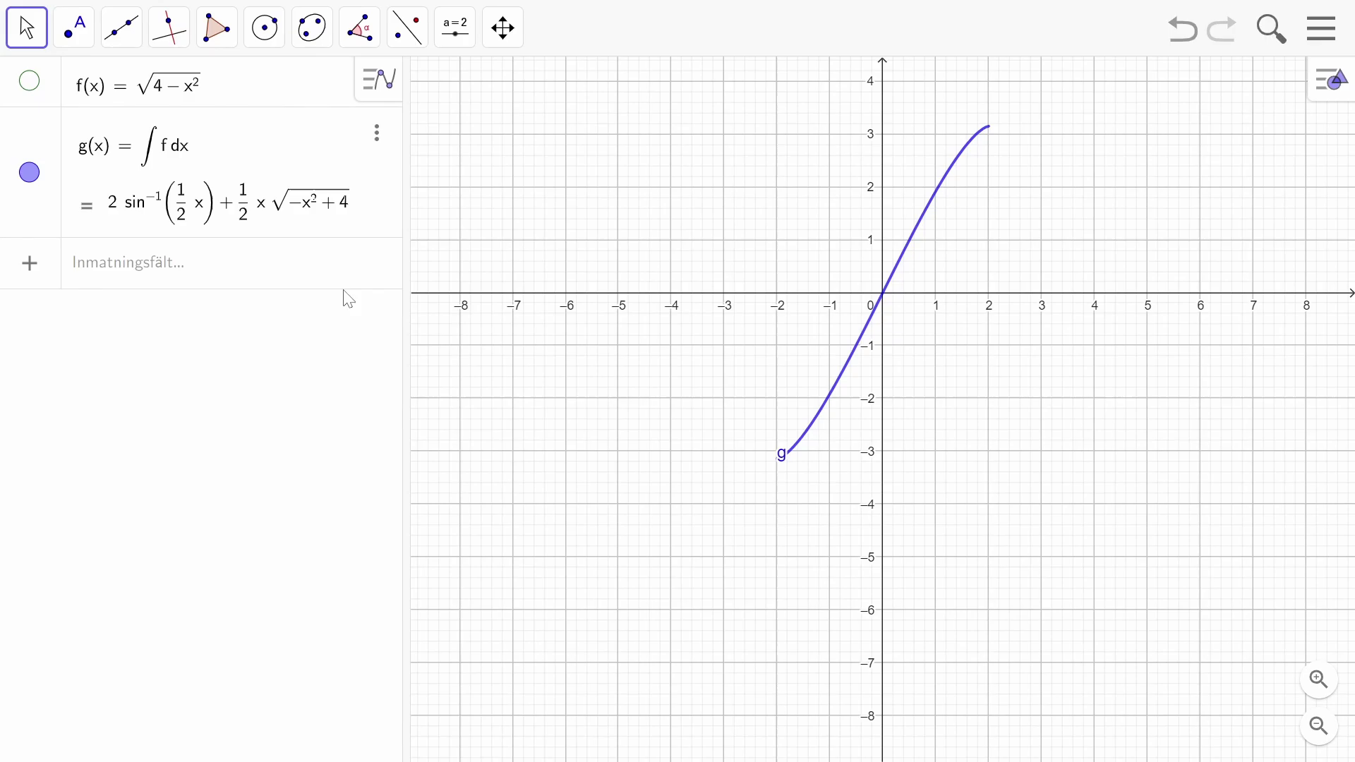
Enter GFPAI's antiderivative as h(x) = 2 sin⁻¹(x/2) + x√(1−(x/2)²), dropping the +C.
{"action": "left_click", "coordinate": [281, 278]}
{"action": "type", "text": "2arcsin(x/2)+x sqrt(1-(x/2)^2)+C"}
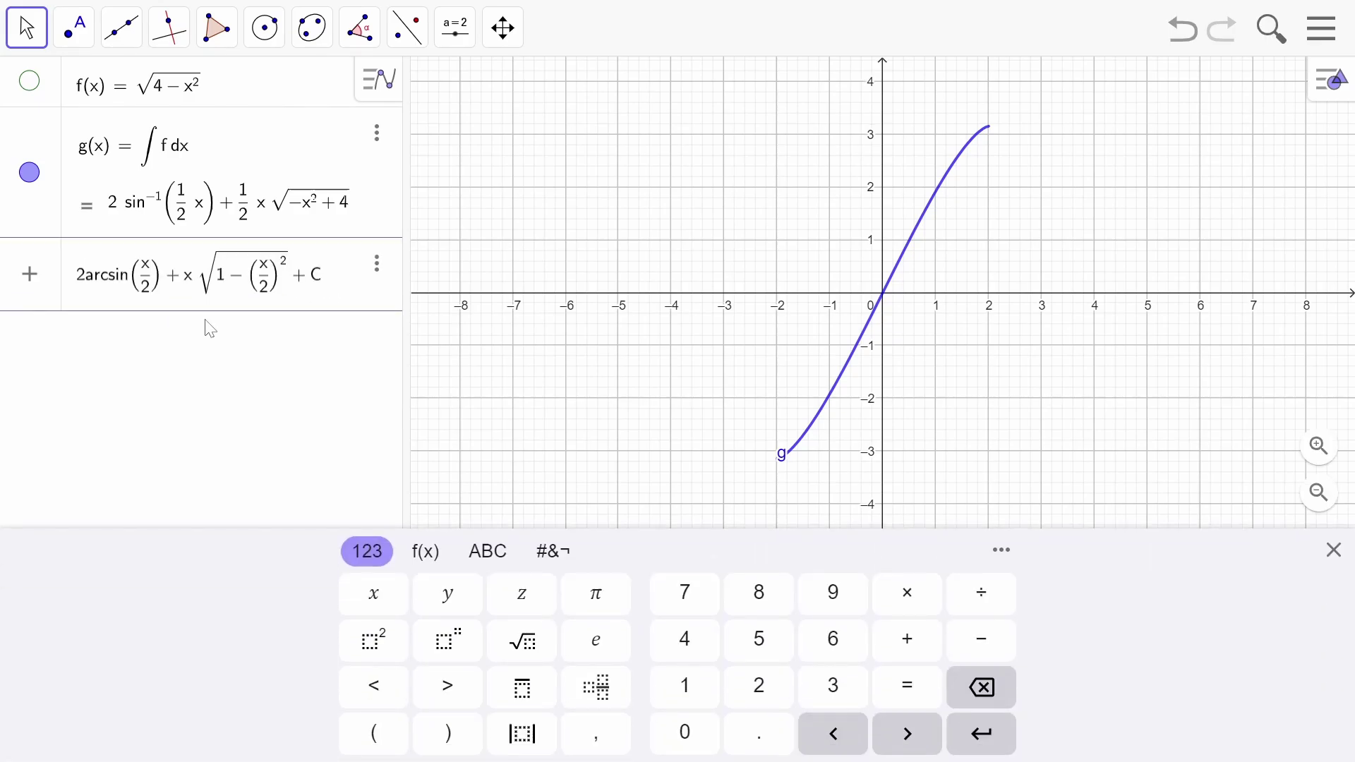
{"action": "key", "text": "BackSpace"}
{"action": "key", "text": "BackSpace"}
{"action": "key", "text": "Return"}
{"action": "left_click", "coordinate": [621, 318]}
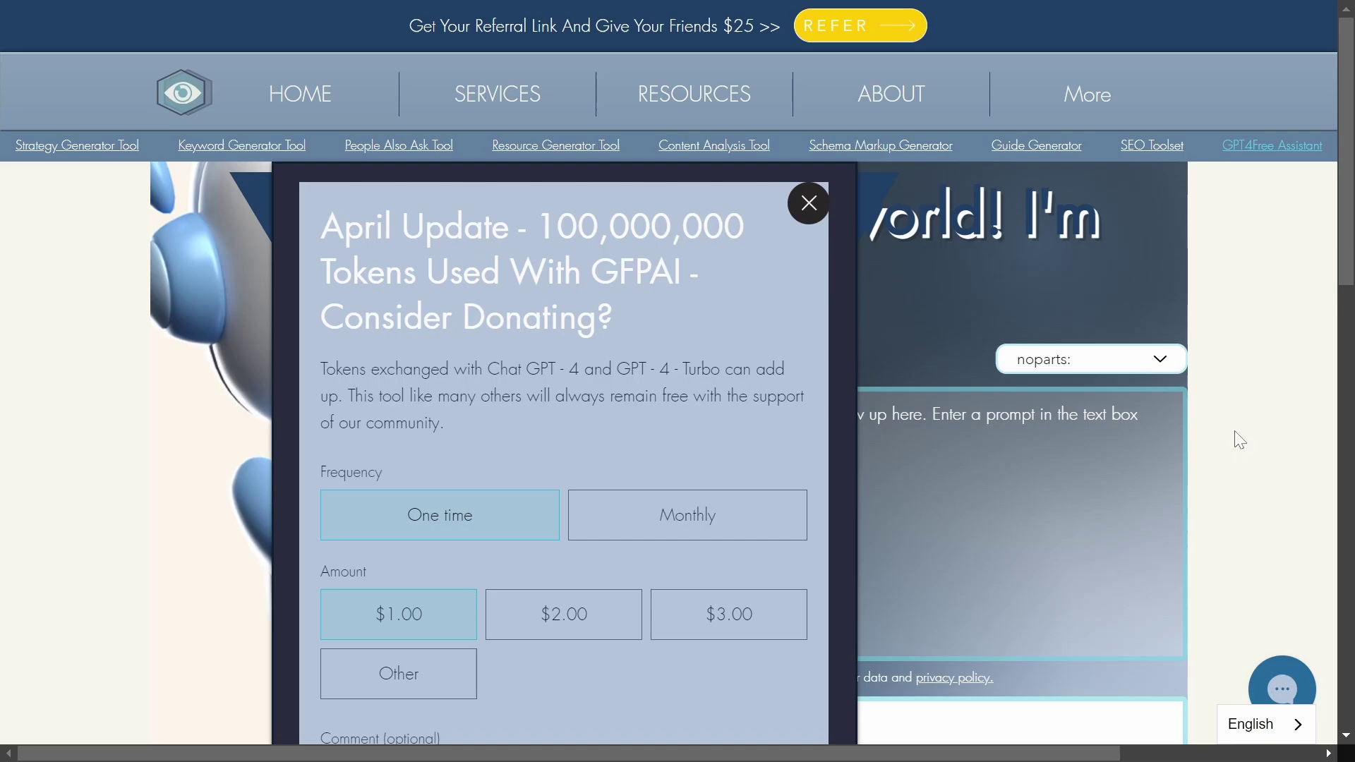
Scroll through GFPAI's donation pop-up and close it, leaving an empty chat.
{"action": "scroll", "coordinate": [1245, 436], "scroll_direction": "down", "scroll_amount": 2}
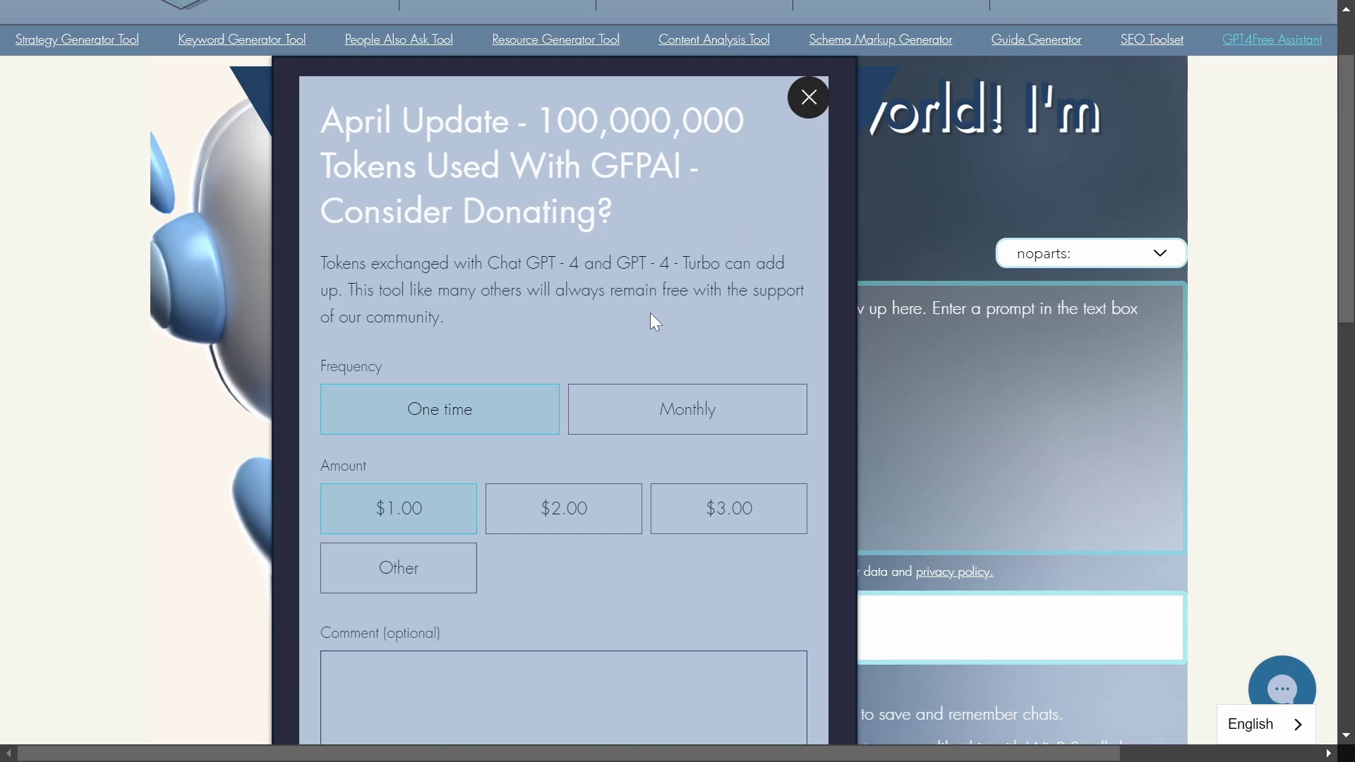
{"action": "scroll", "coordinate": [651, 319], "scroll_direction": "down", "scroll_amount": 2}
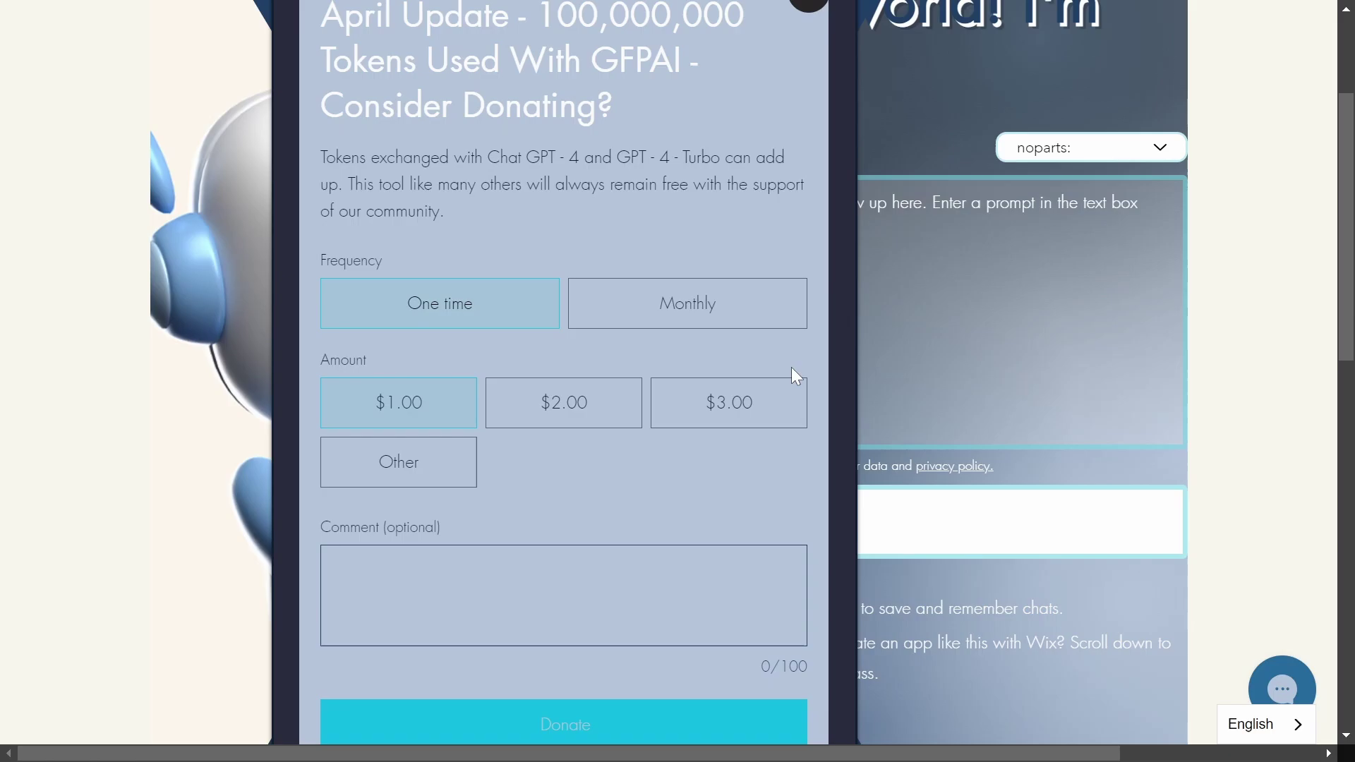
{"action": "left_click", "coordinate": [1218, 472]}
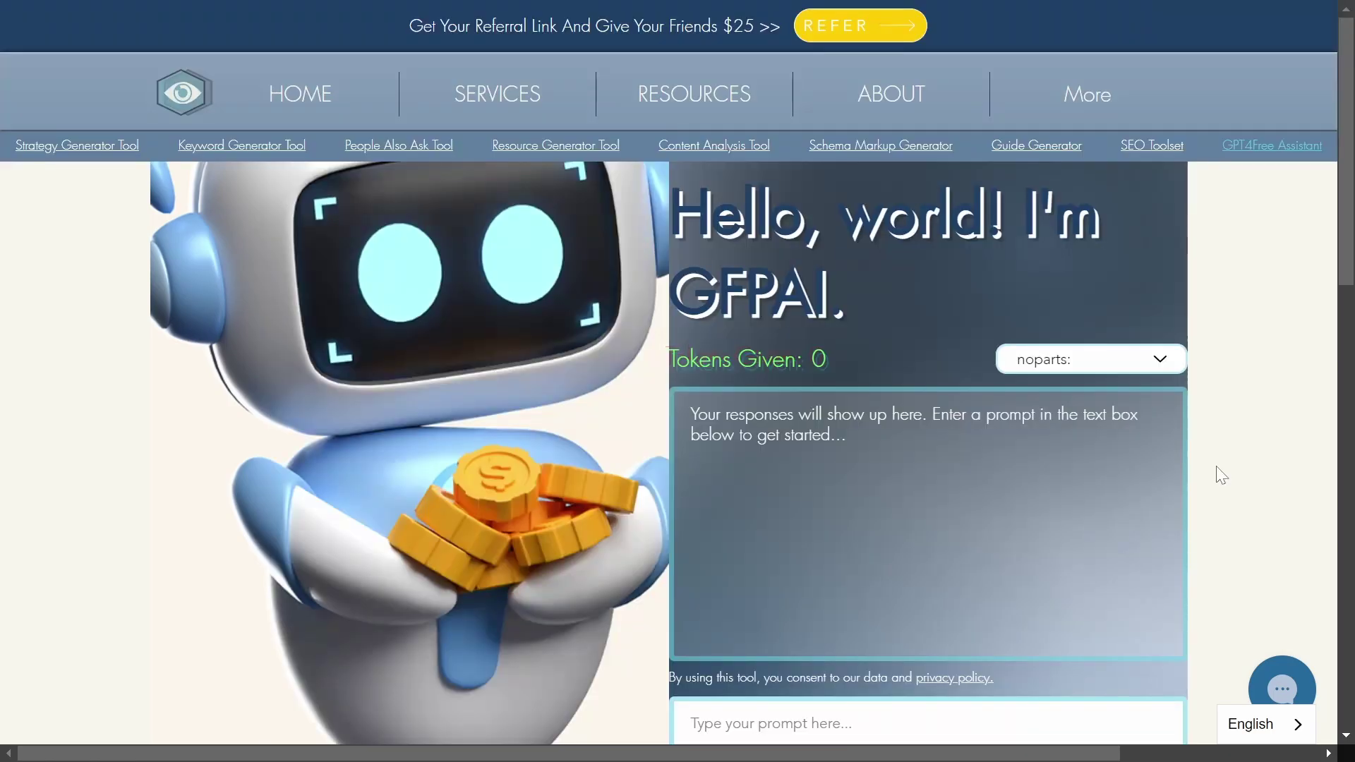